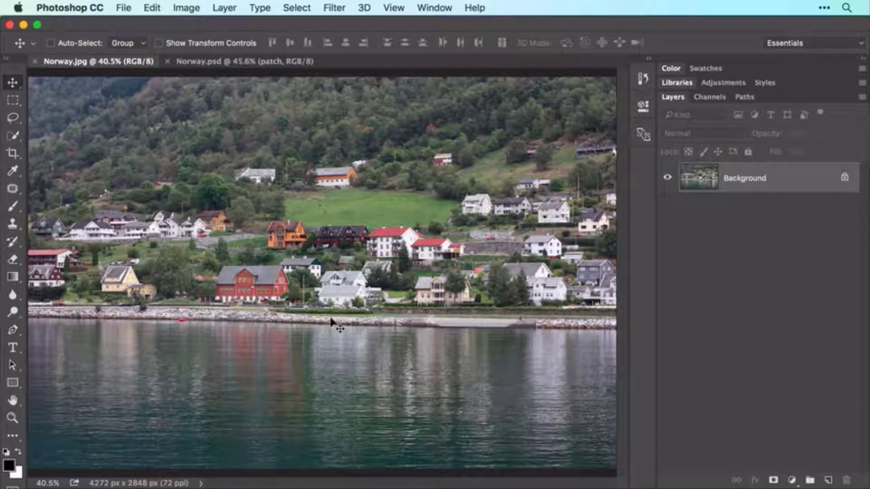
Step: Switch to the open Norway.psd document to view the edited version
click(292, 62)
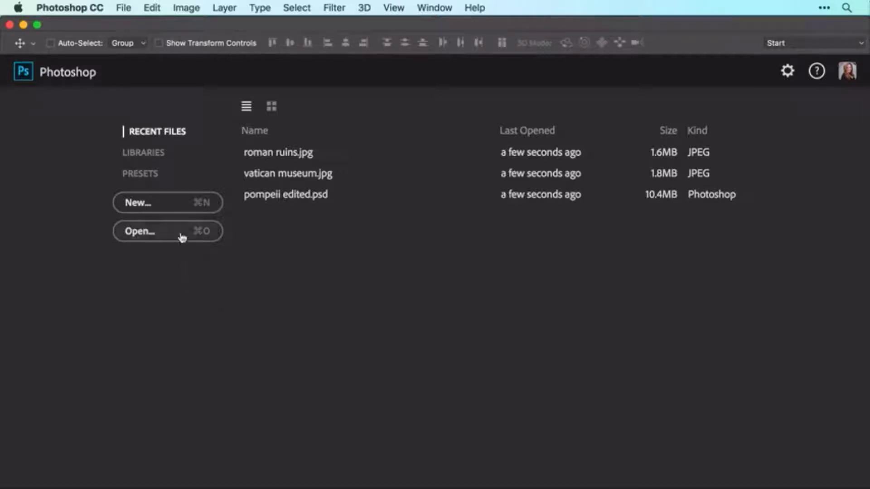
Step: Open Norway.jpg from the photo-editor folder on the Desktop
click(128, 7)
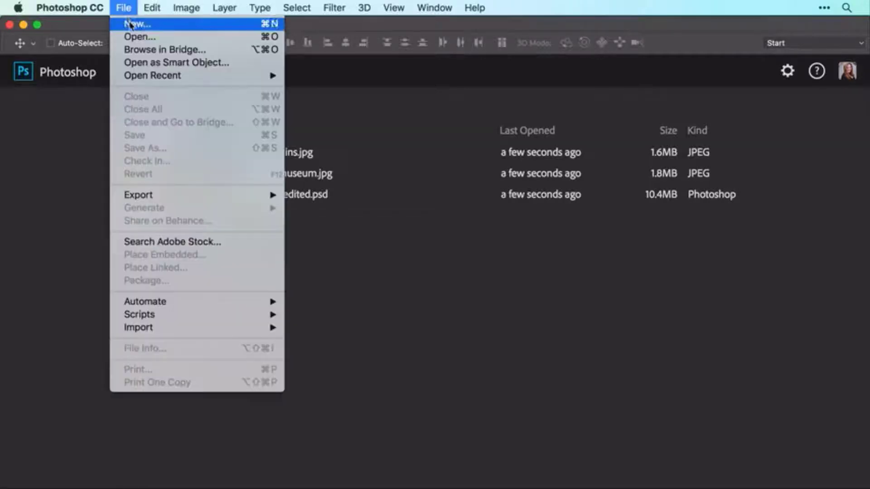
click(131, 36)
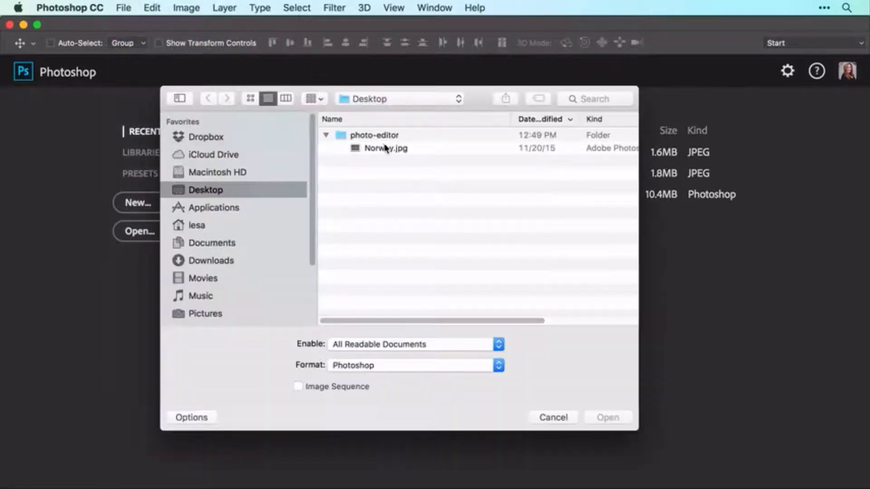
click(385, 149)
click(605, 418)
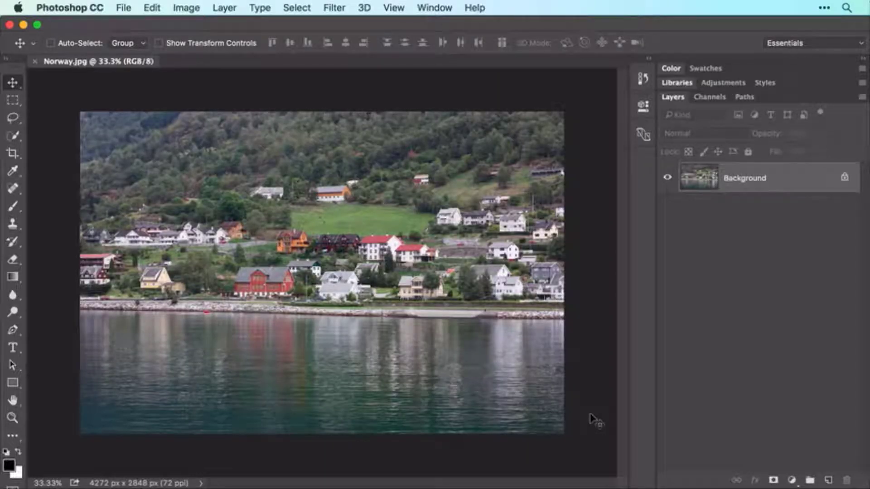
Step: Draw in the crop boundary slightly from its corners and side with the Crop tool, and reposition the photo inside it
click(13, 154)
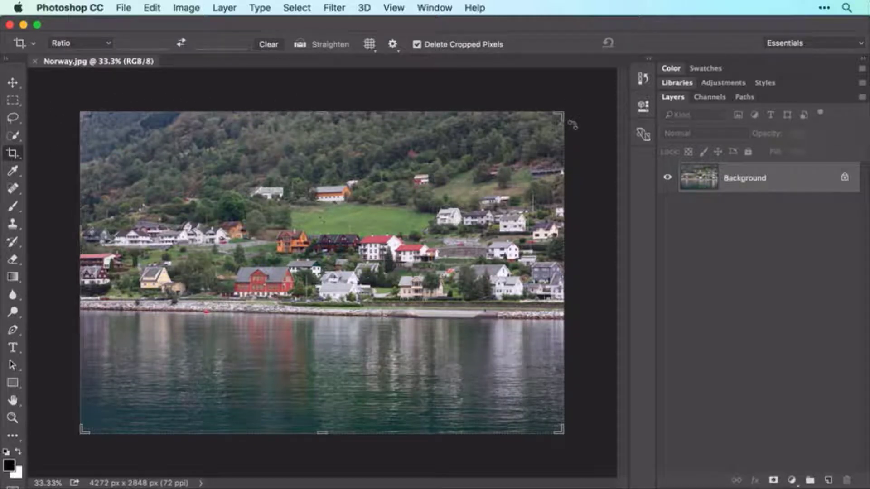
drag(562, 112, 557, 119)
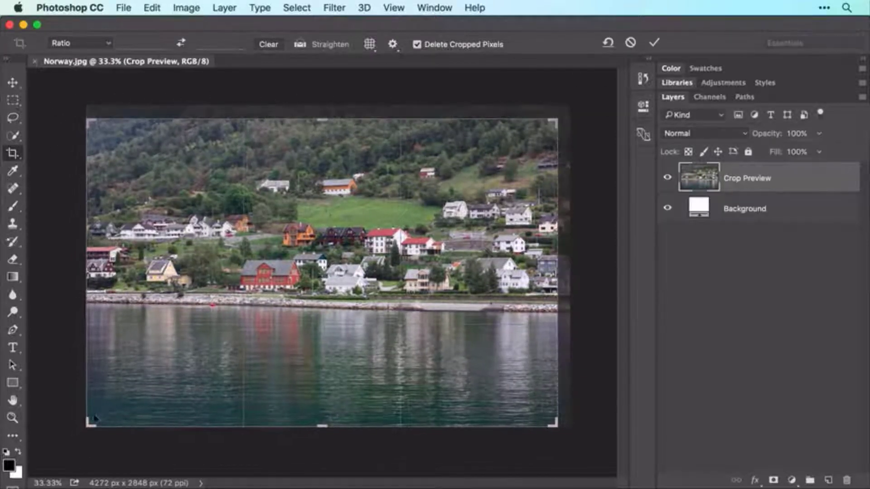
drag(95, 418, 112, 405)
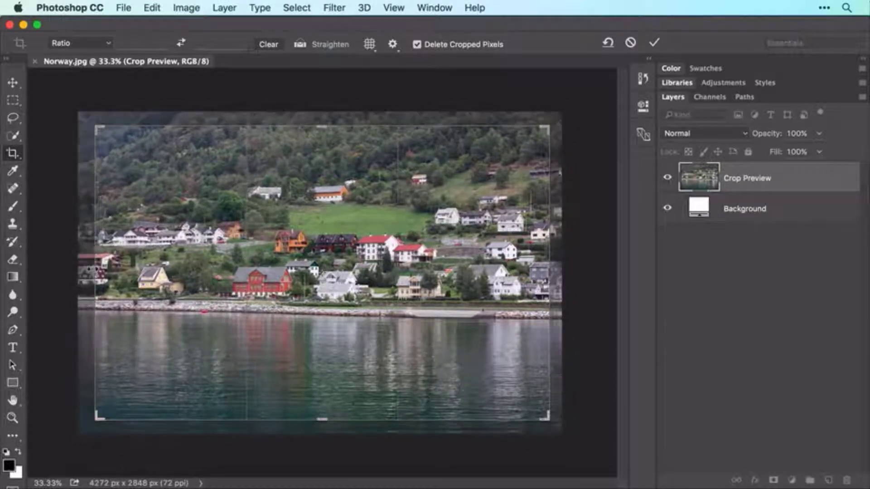
drag(93, 269, 113, 267)
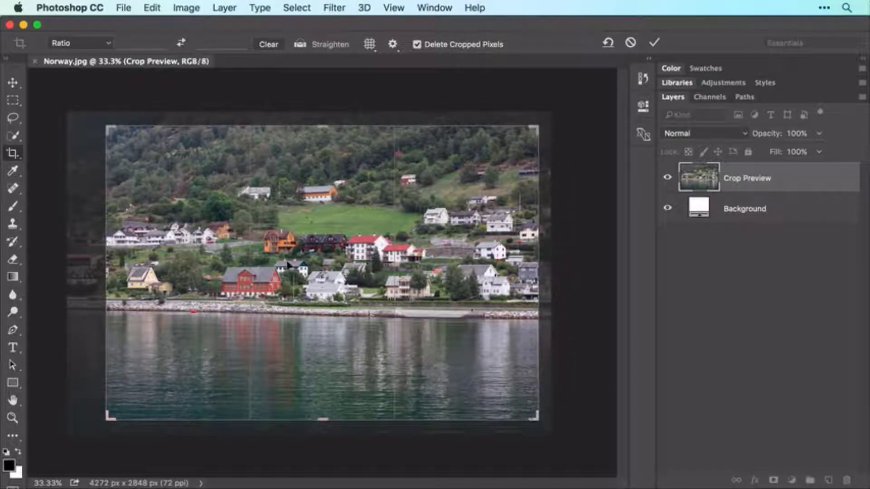
drag(275, 242, 292, 243)
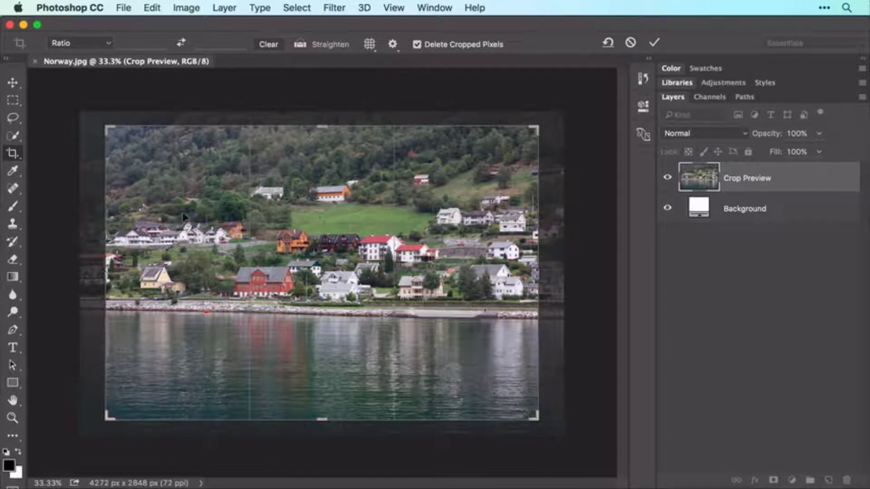
Step: Constrain the crop to Original Ratio and adjust its size from the corners, leaving a narrow margin outside on all sides
click(109, 44)
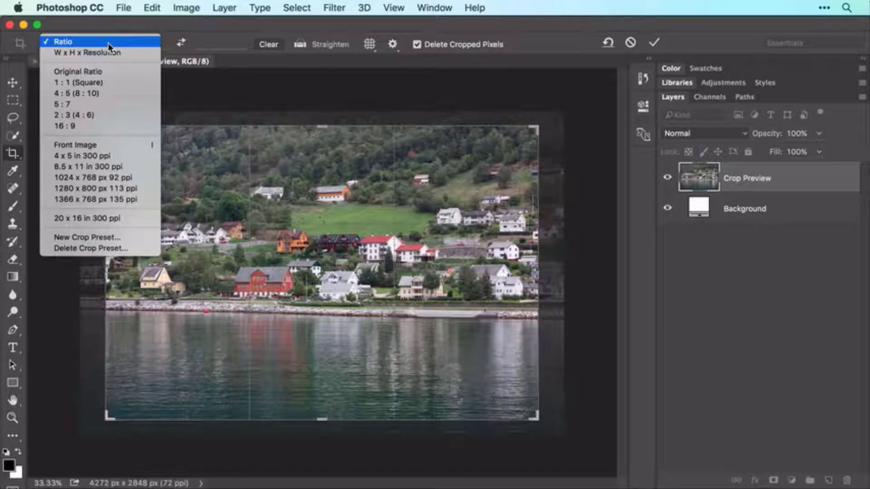
click(107, 71)
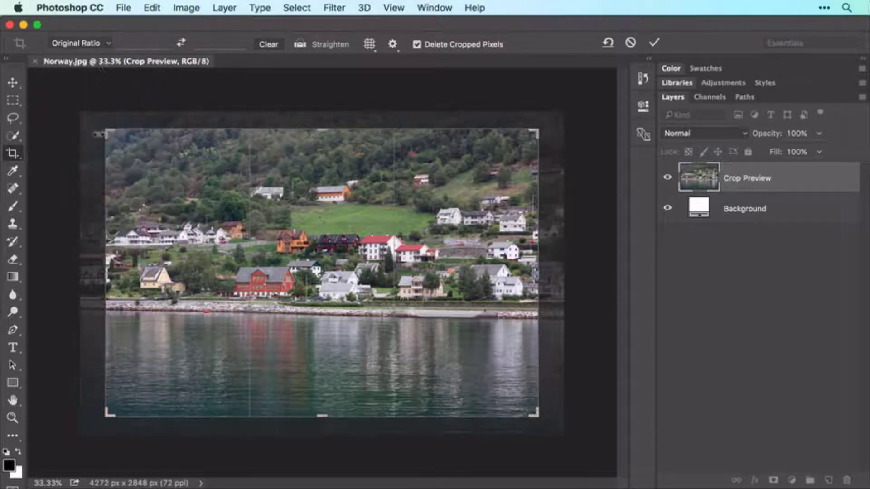
drag(106, 131, 91, 121)
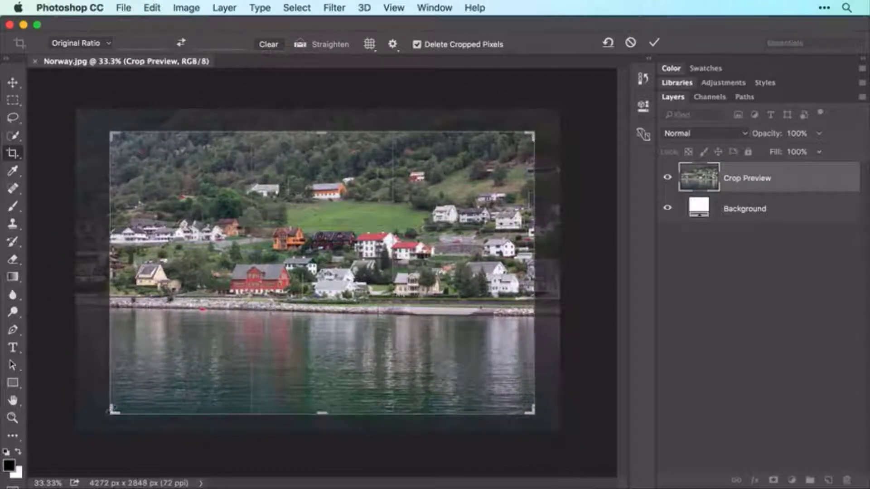
mouse_move(111, 411)
mouse_down()
mouse_move(125, 404)
mouse_move(102, 411)
mouse_up()
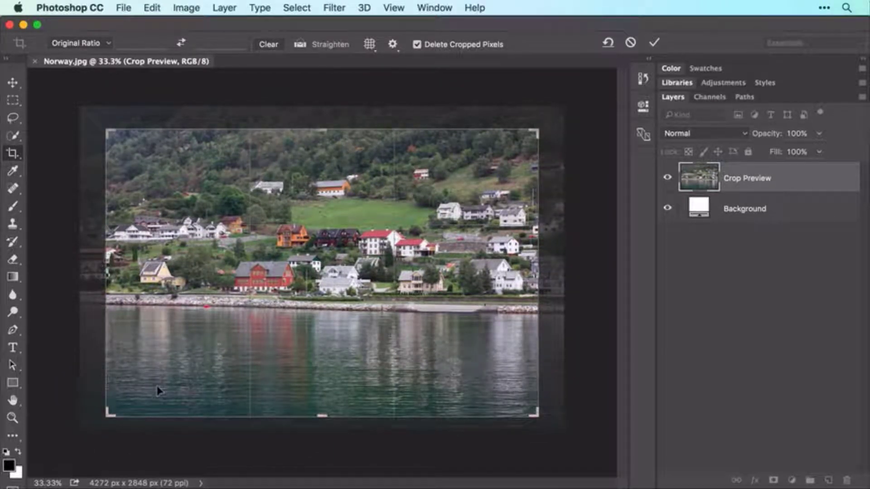
click(106, 43)
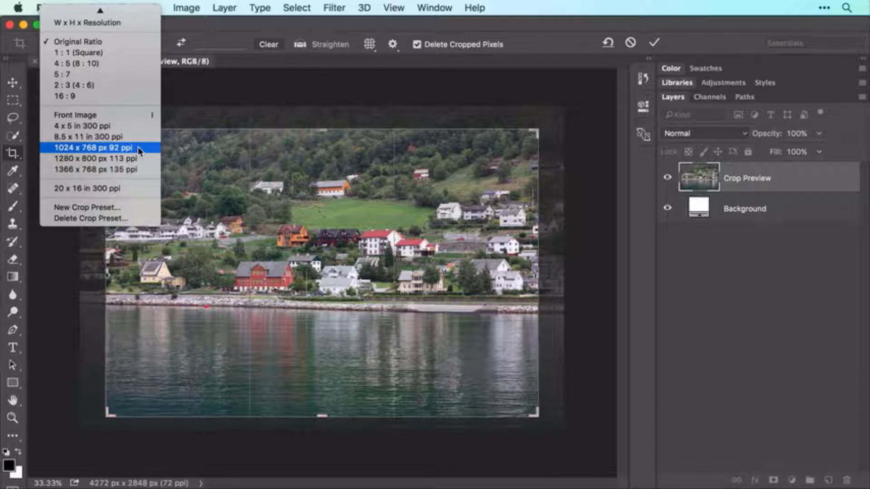
click(210, 53)
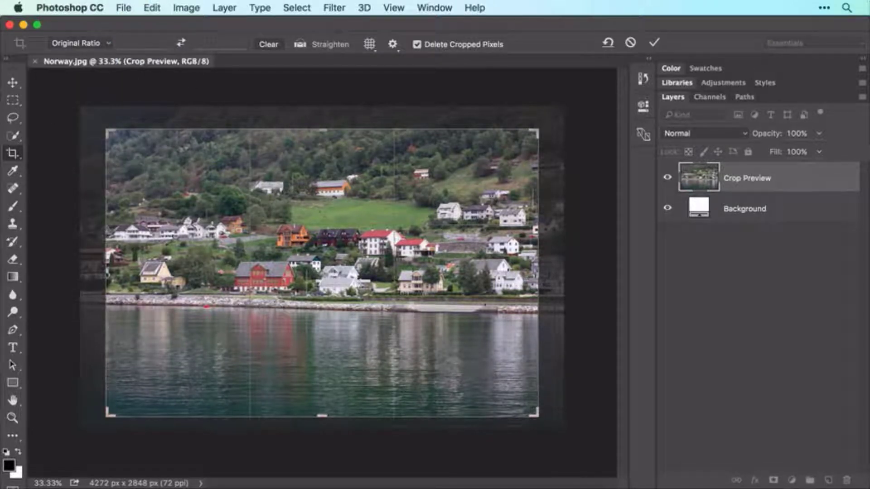
Step: Straighten the photo by about 1.5° with a reference line traced along the pale seawall on the shoreline
click(299, 44)
drag(412, 312, 481, 311)
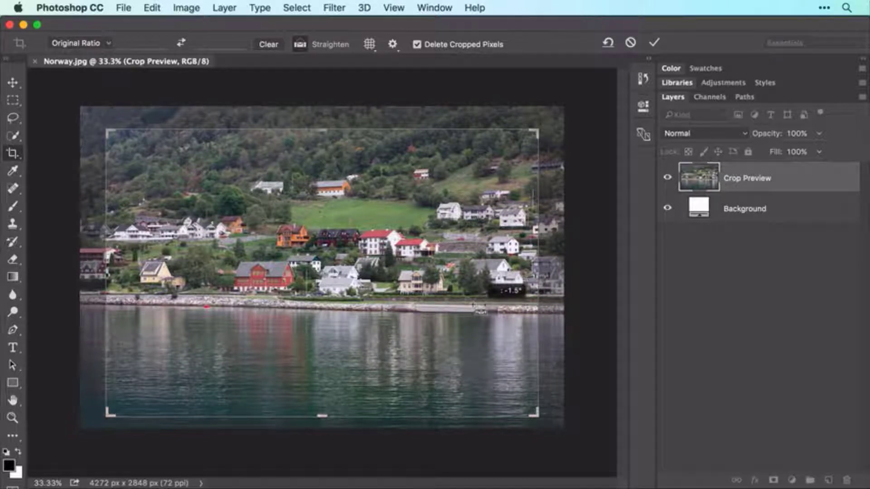
drag(481, 311, 481, 311)
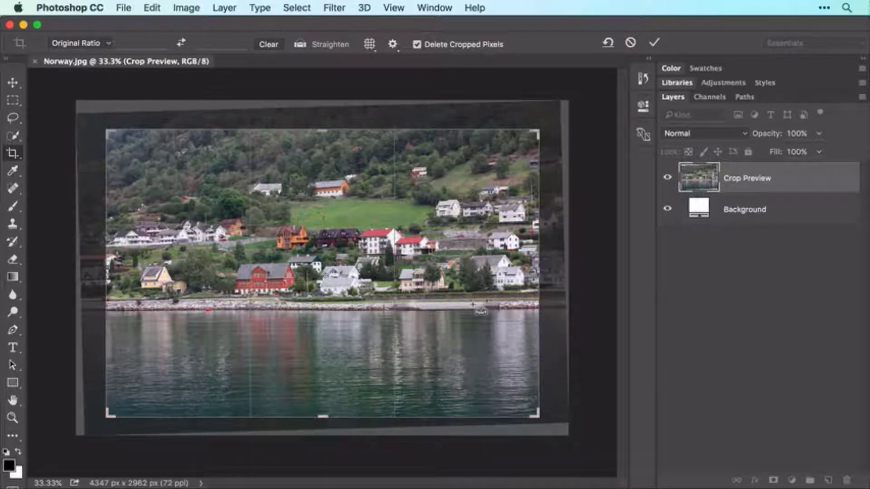
Step: Turn off Delete Cropped Pixels and apply the crop to the photo
click(417, 45)
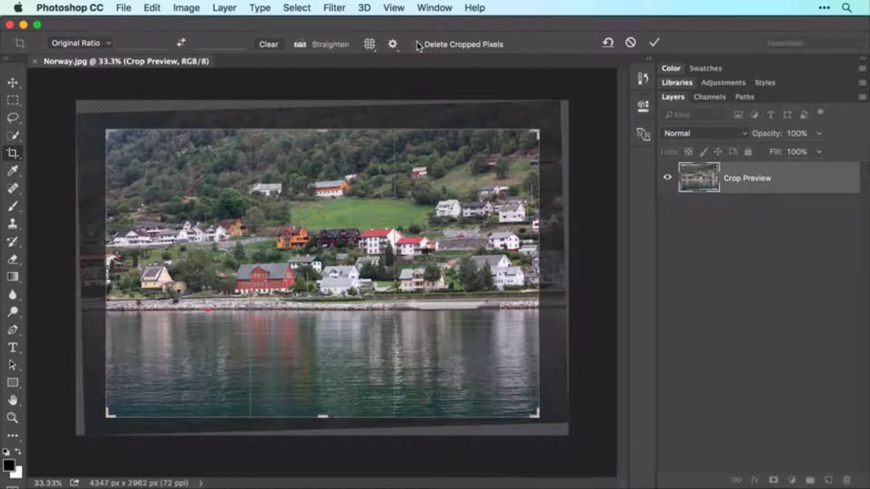
click(654, 43)
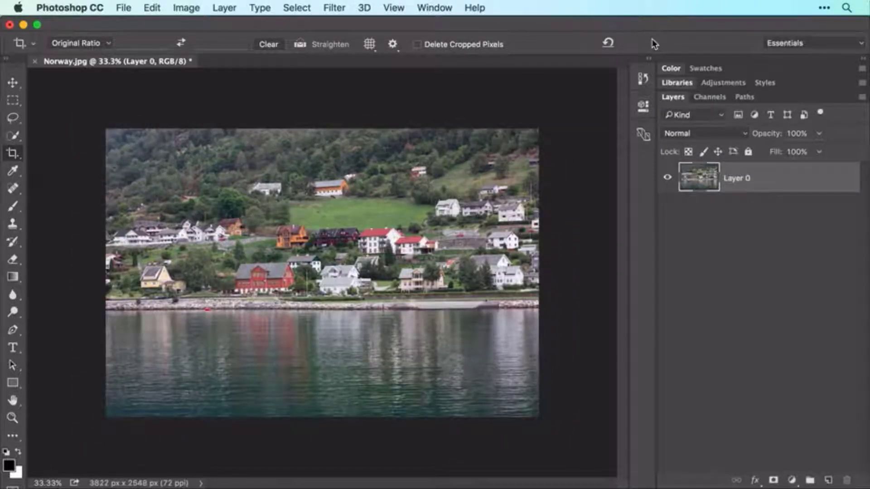
click(392, 7)
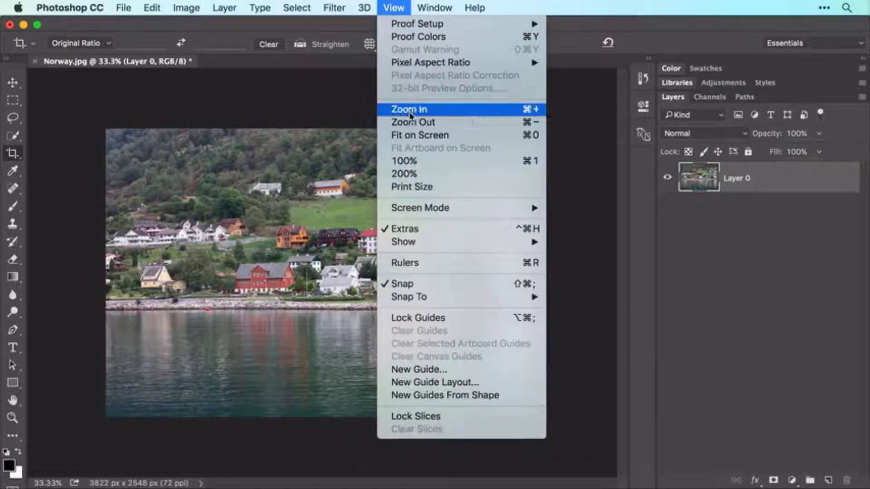
click(412, 135)
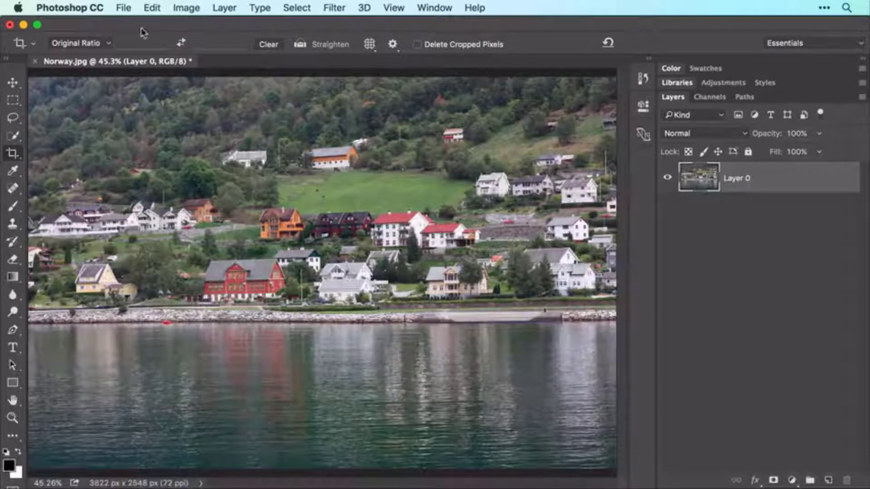
Step: Save the document as Norway.psd in the photo-editor folder, using the Photoshop format with layers kept
click(124, 8)
click(135, 151)
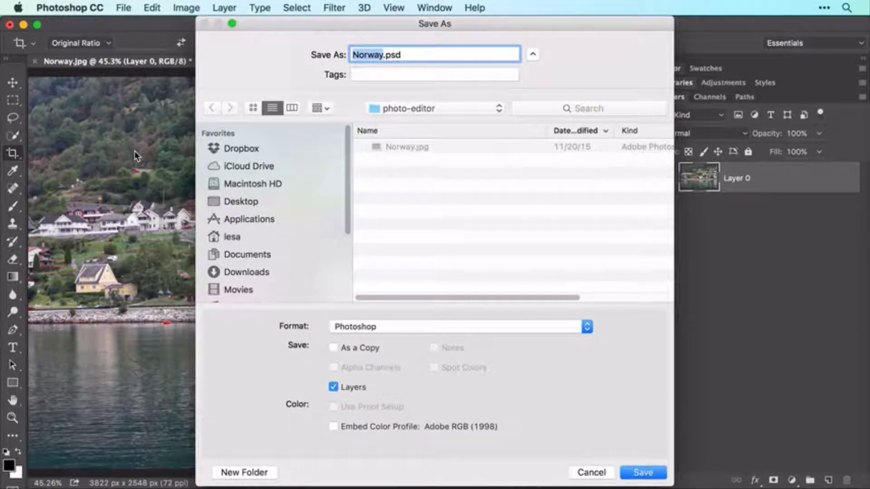
click(456, 327)
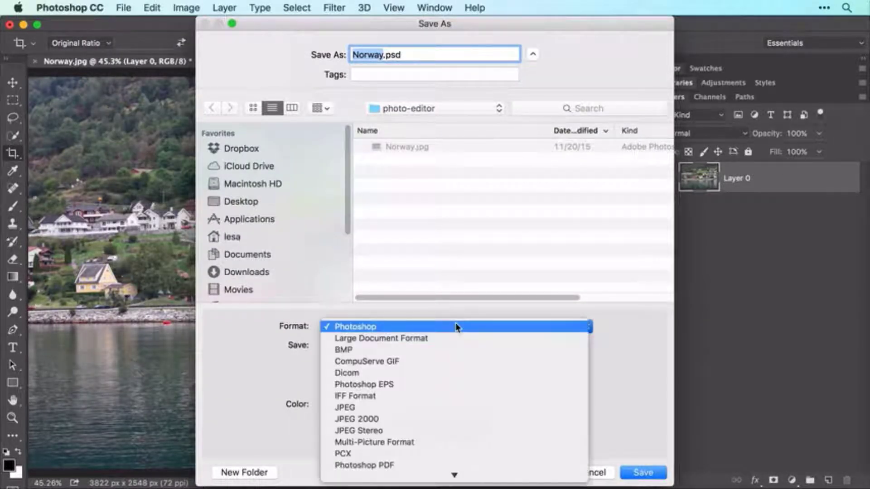
click(456, 328)
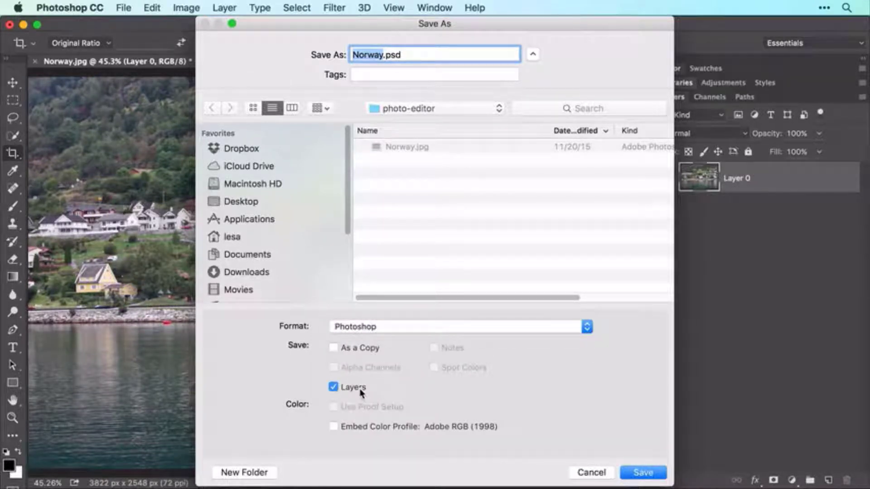
click(643, 472)
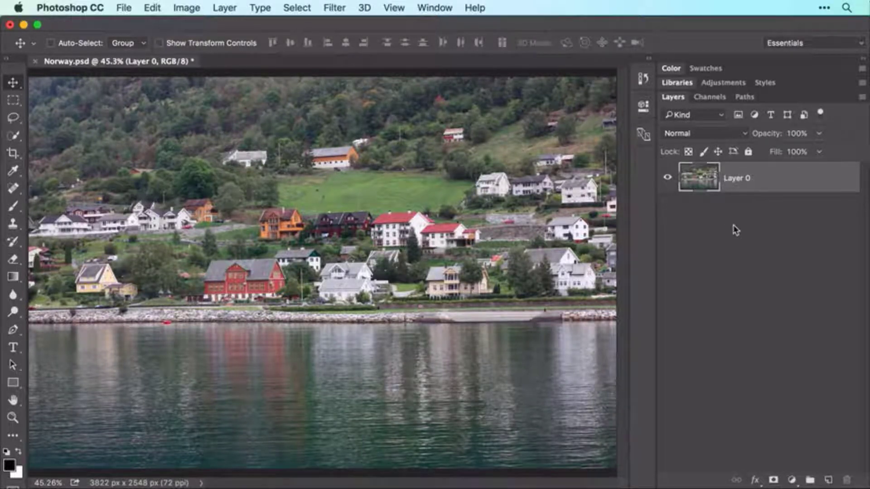
Step: Add a Brightness/Contrast adjustment layer, starting from the Auto correction, and set Brightness to 10 and Contrast to 81
click(792, 480)
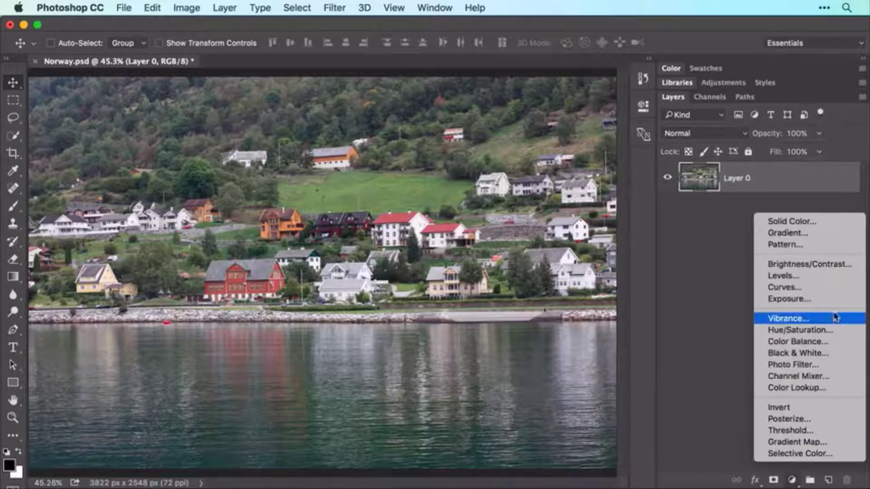
click(833, 265)
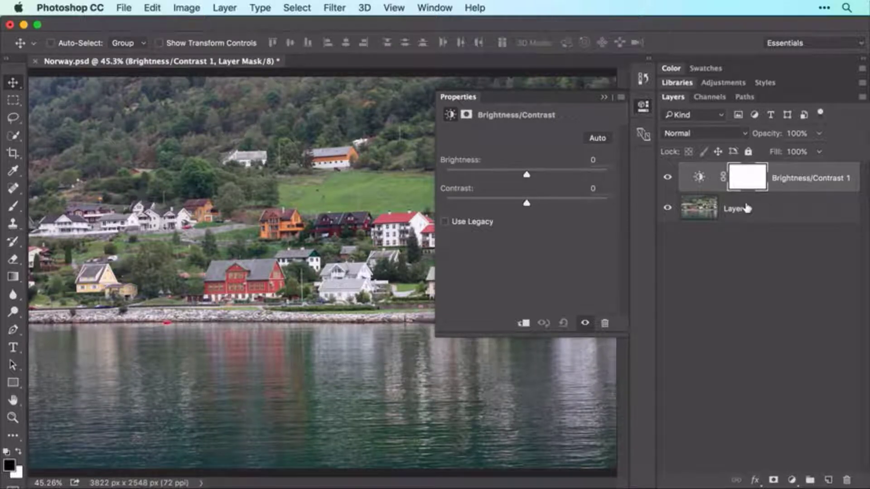
click(598, 138)
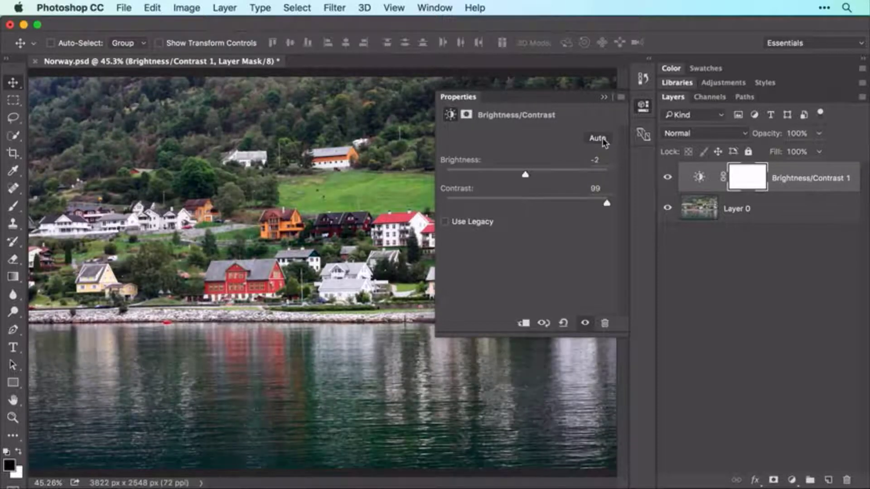
drag(525, 175, 533, 178)
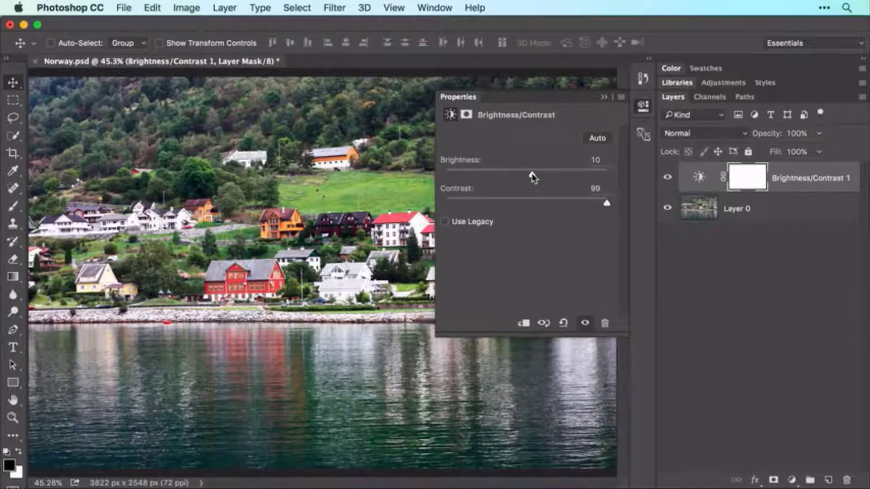
drag(607, 206, 593, 207)
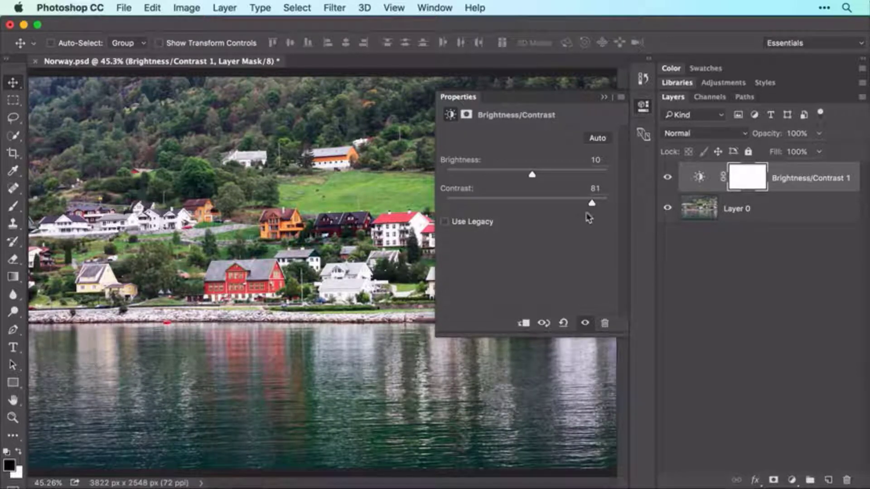
Step: Compare the photo with the Brightness/Contrast layer hidden and shown, and look at the layer's opacity control
click(667, 177)
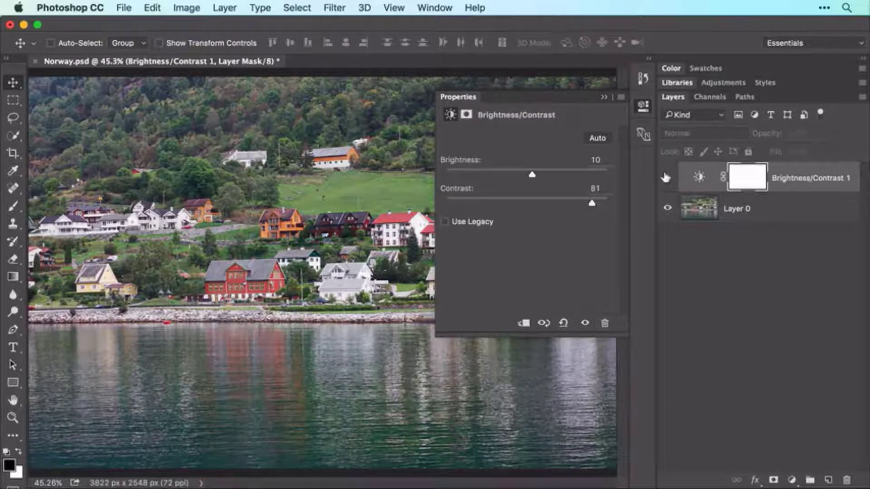
click(666, 176)
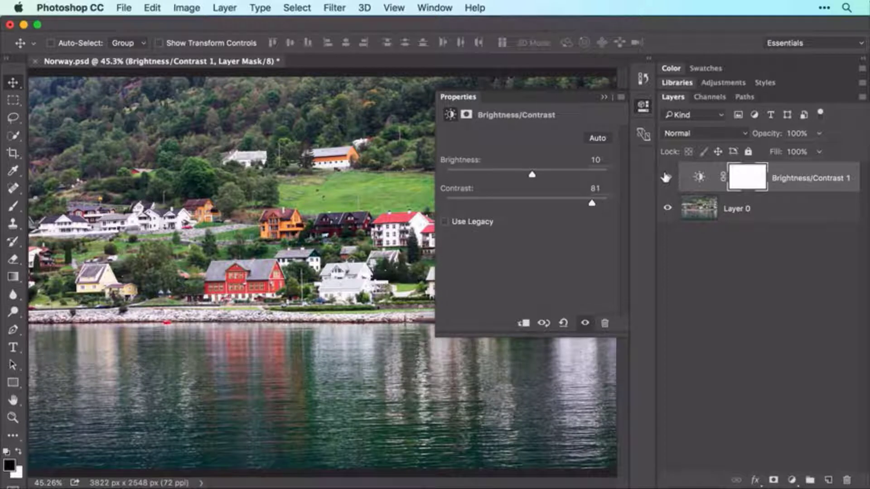
click(819, 134)
mouse_move(819, 152)
mouse_down()
mouse_move(792, 152)
mouse_move(832, 154)
mouse_up()
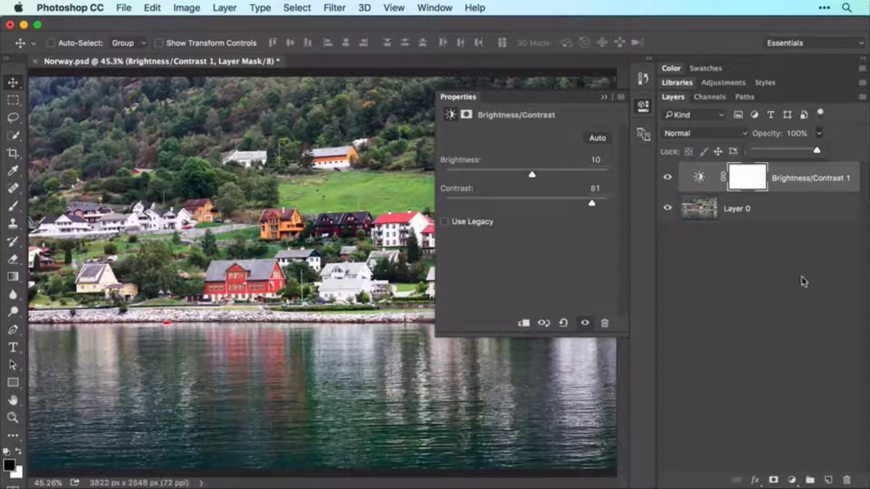
Step: Add a Hue/Saturation adjustment layer and set its Saturation to +45
click(792, 479)
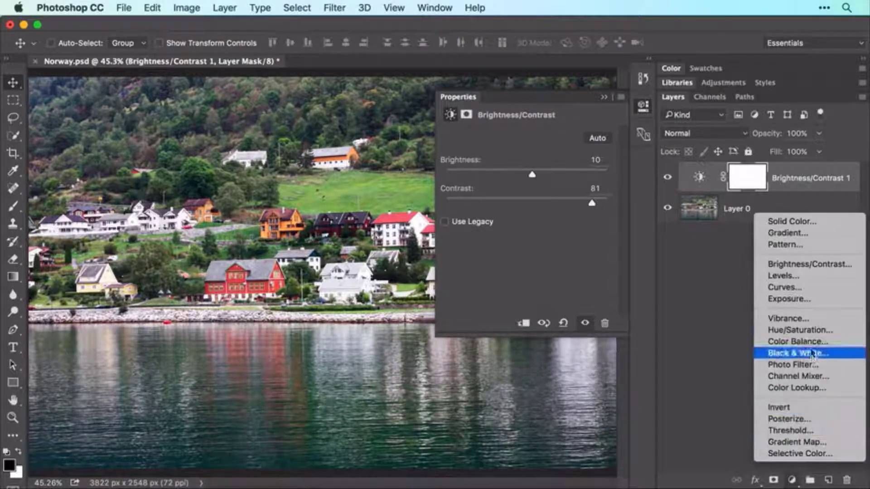
click(798, 330)
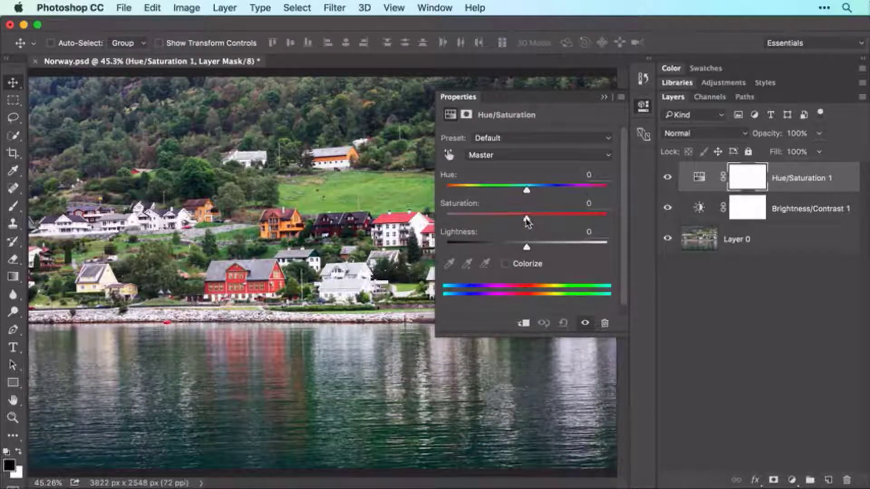
drag(527, 221, 564, 221)
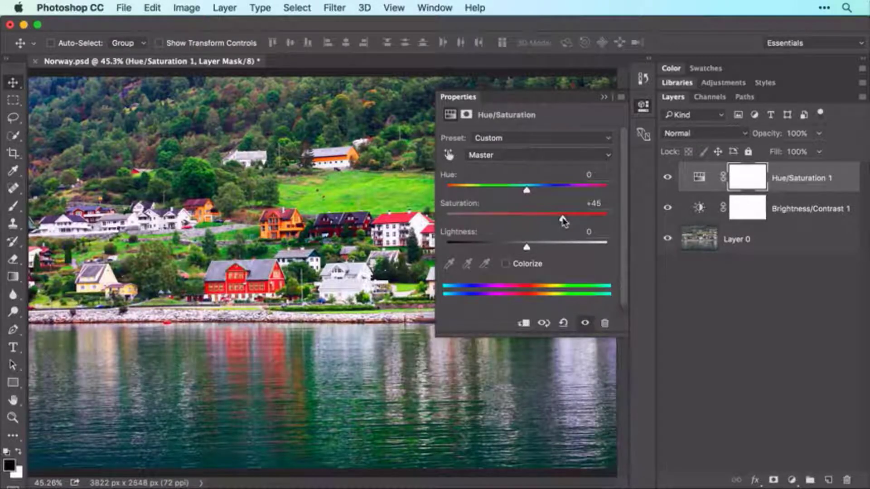
click(604, 98)
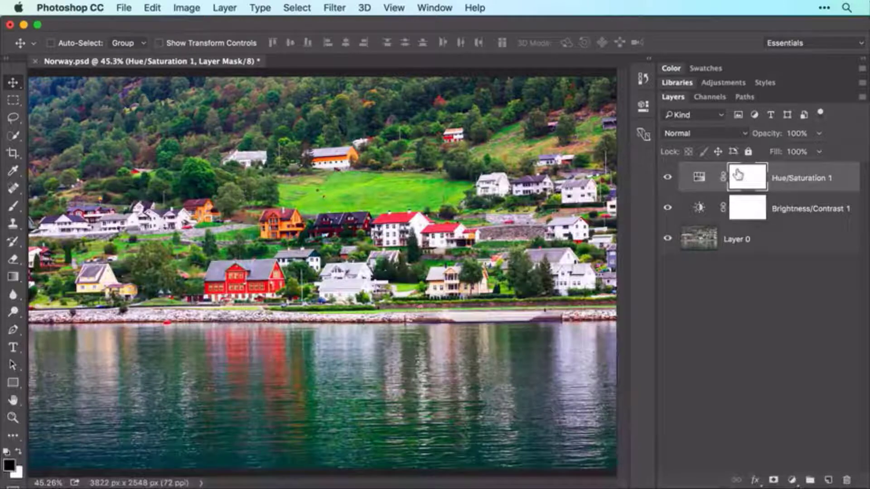
Step: Set up the Brush tool with a soft round 150 px tip, 0% hardness and black as the foreground colour
click(14, 207)
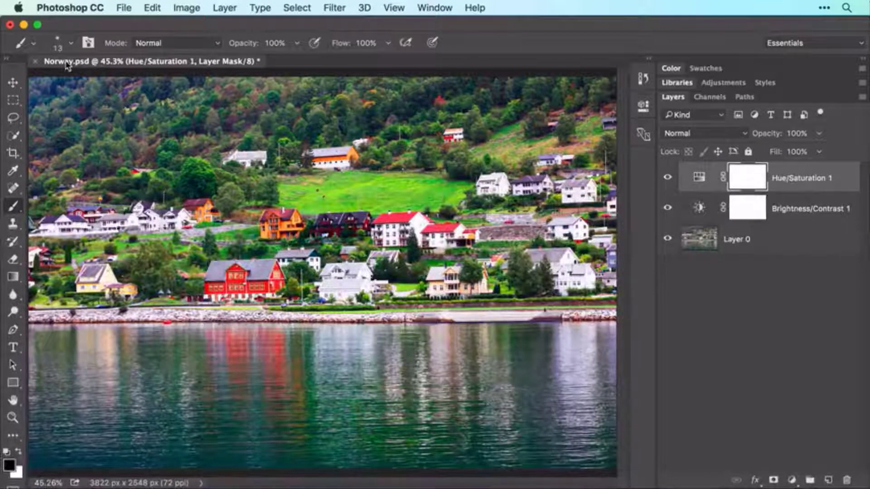
click(71, 44)
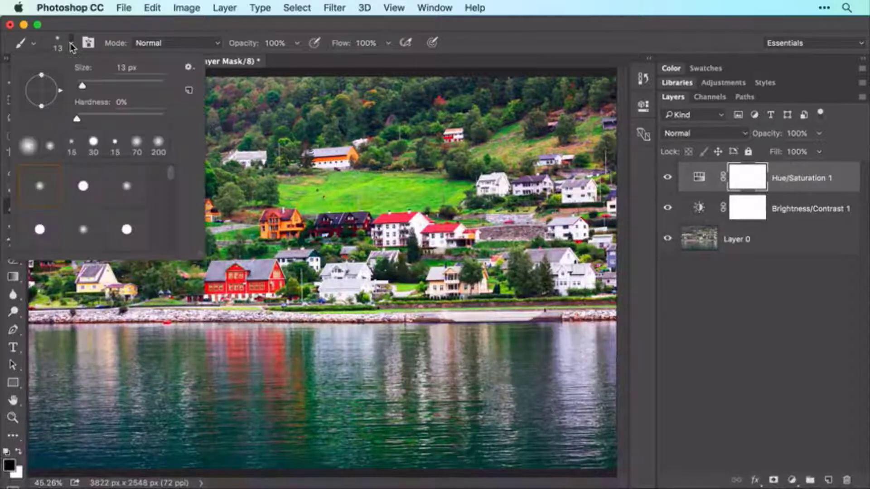
click(49, 145)
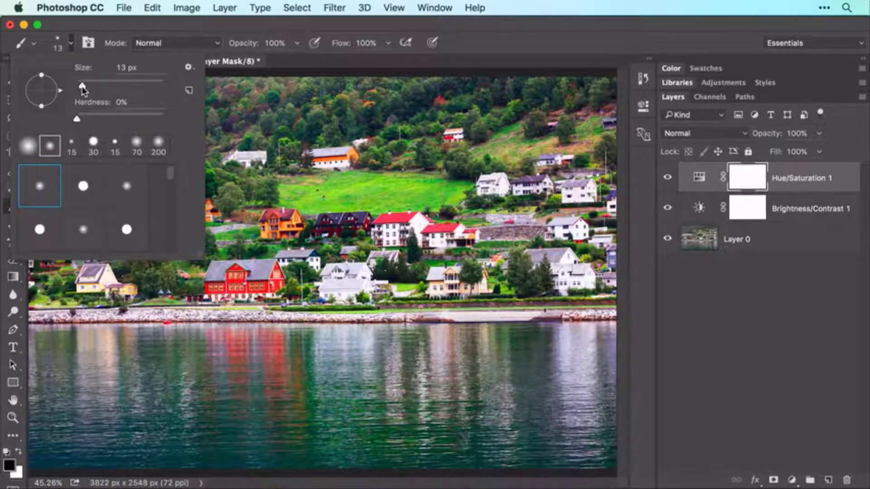
drag(82, 87, 131, 93)
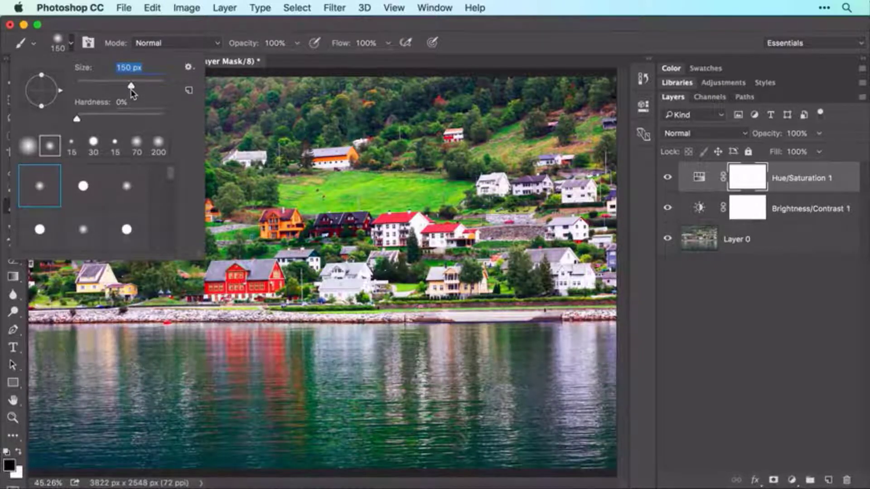
key(Return)
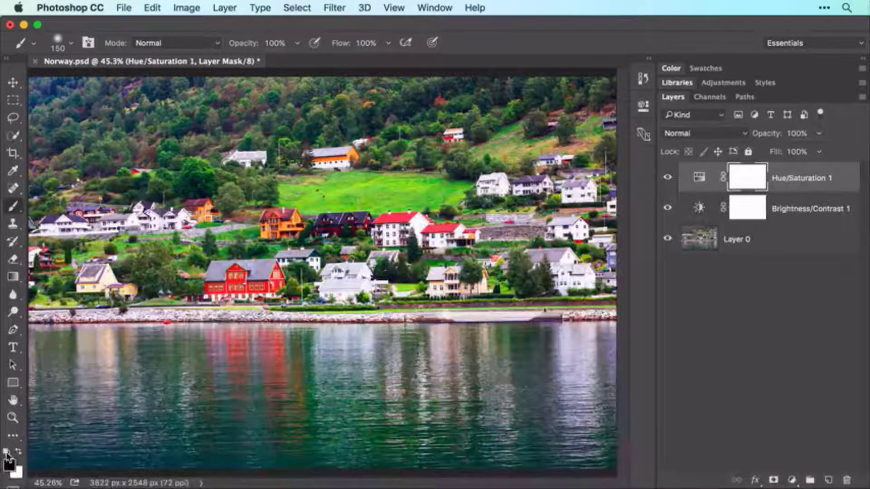
key(x)
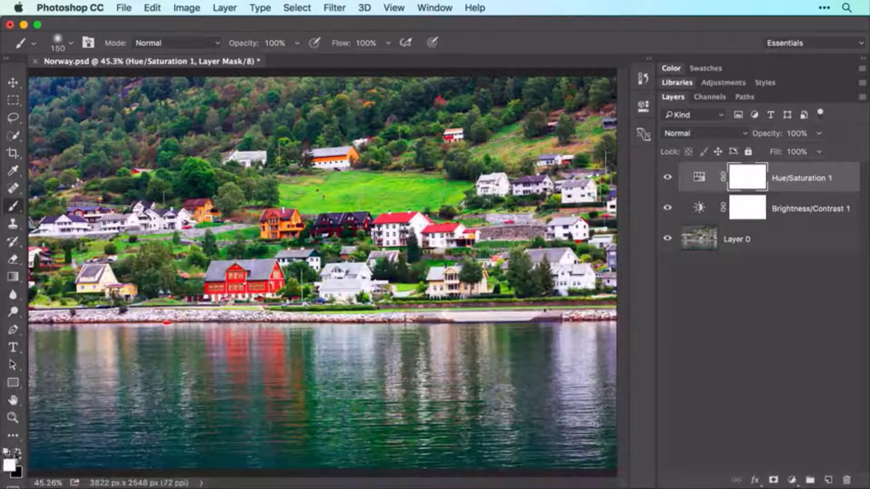
click(20, 452)
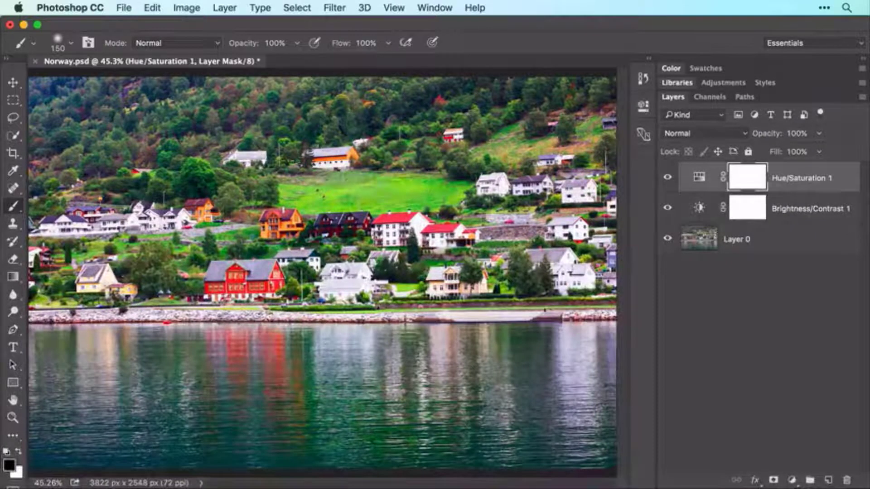
Step: Paint black on the Hue/Saturation mask over the green meadow and the large red house, adjusting the brush size to fit
drag(294, 192, 453, 203)
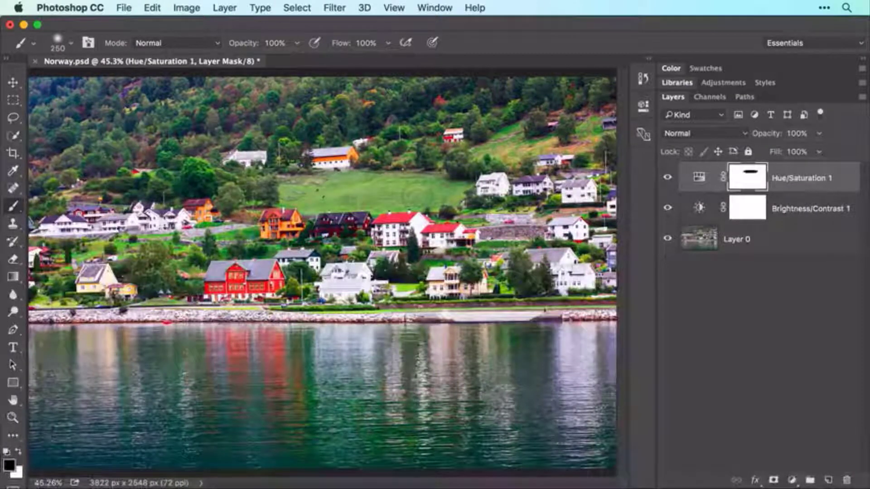
key(bracketright)
key(bracketright)
key(bracketright)
key(bracketleft)
key(bracketleft)
key(bracketleft)
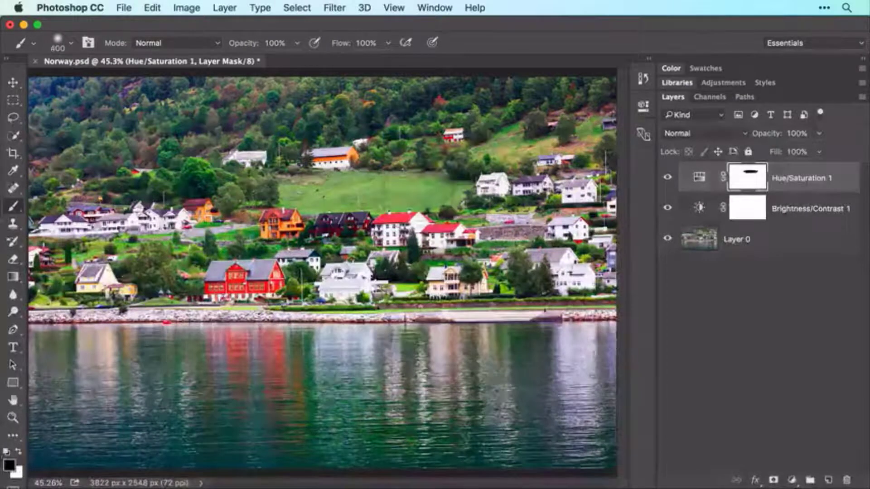
key(bracketleft)
key(bracketleft)
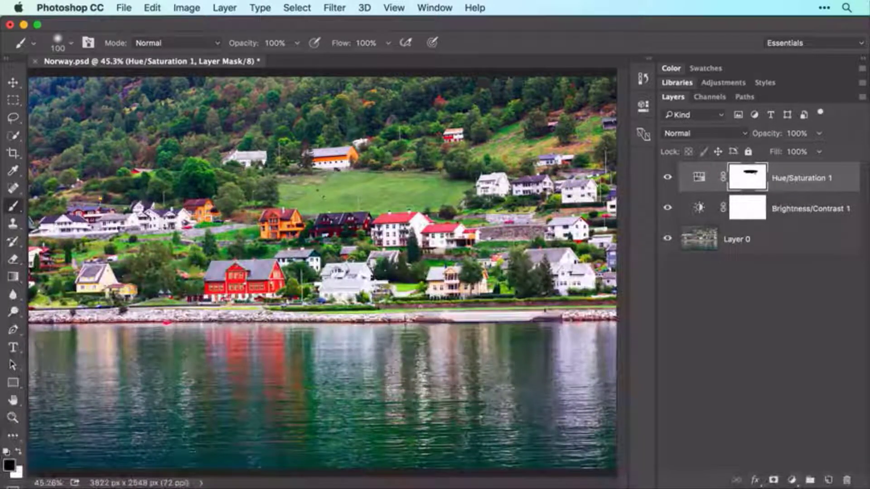
Step: Mask the red house's reflection in the water with a 400 px black brush and restore it by painting over it in white
key(bracketright)
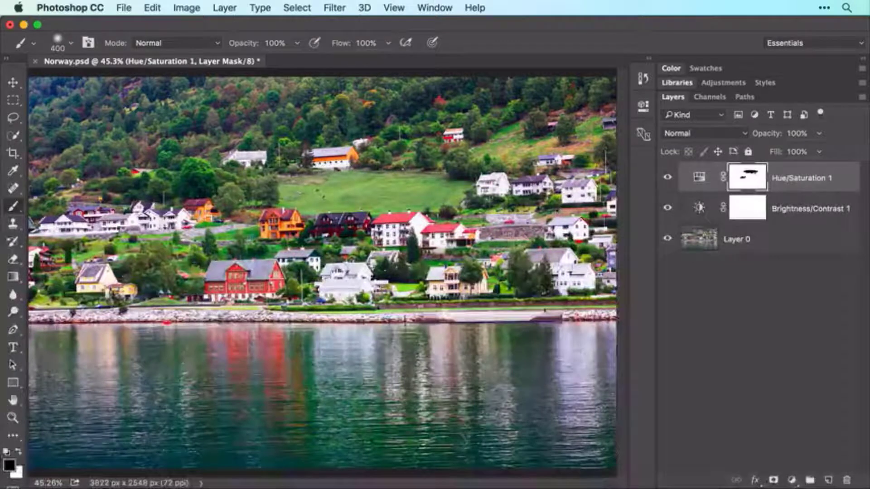
mouse_move(267, 348)
mouse_down()
mouse_move(243, 358)
mouse_move(229, 407)
mouse_up()
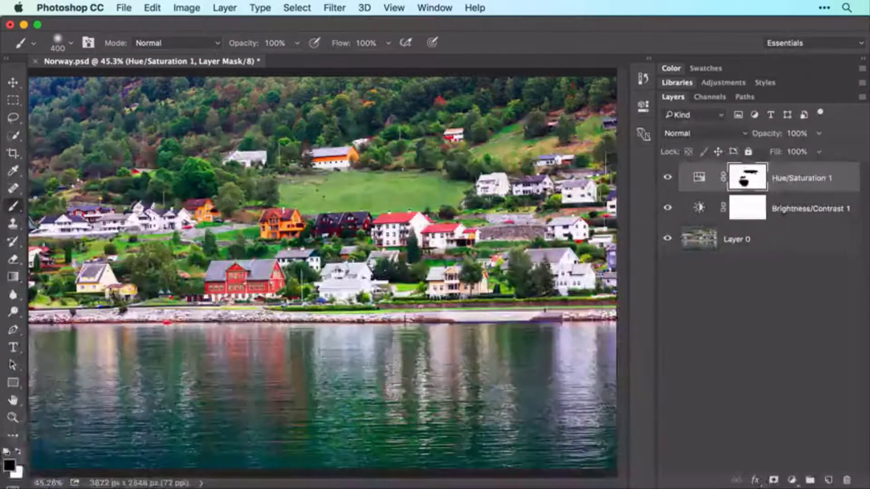
click(19, 453)
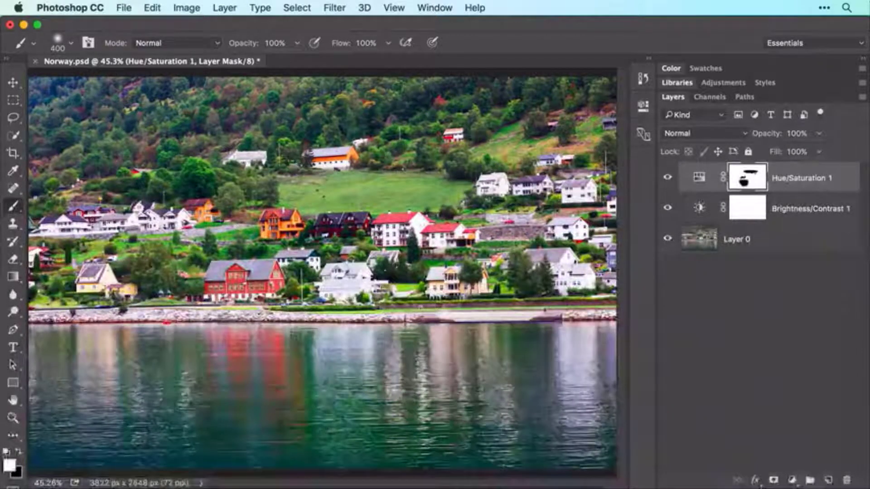
drag(254, 385, 263, 428)
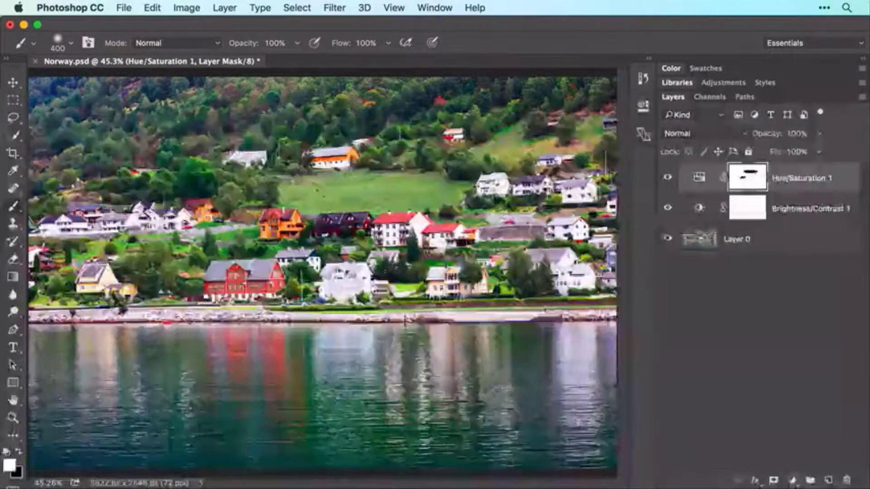
Step: Compare the photo with both adjustment layers hidden and shown, and review the Hue/Saturation layer's settings
alt+click(666, 239)
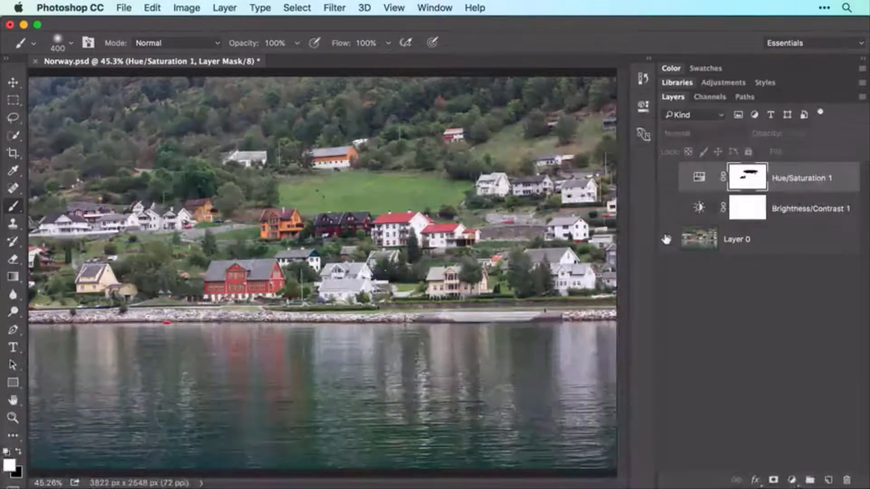
alt+click(666, 239)
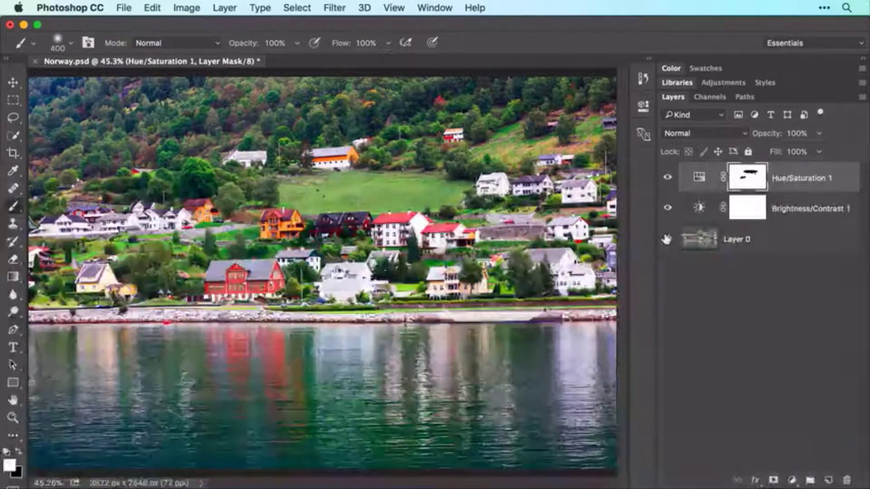
click(695, 178)
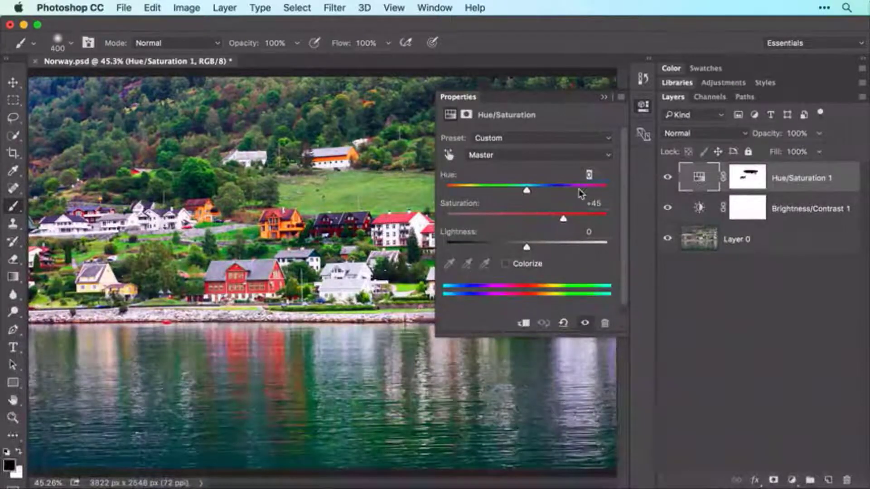
click(604, 99)
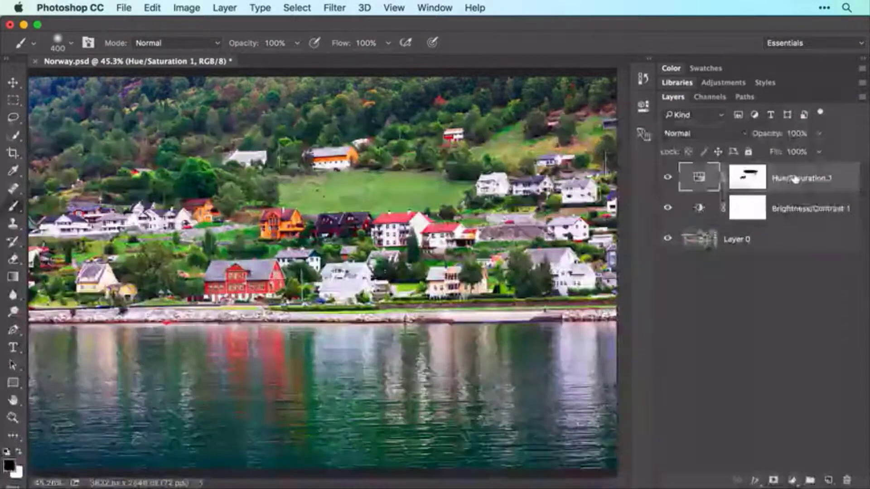
Step: Delete the Hue/Saturation adjustment layer and undo the deletion
key(Delete)
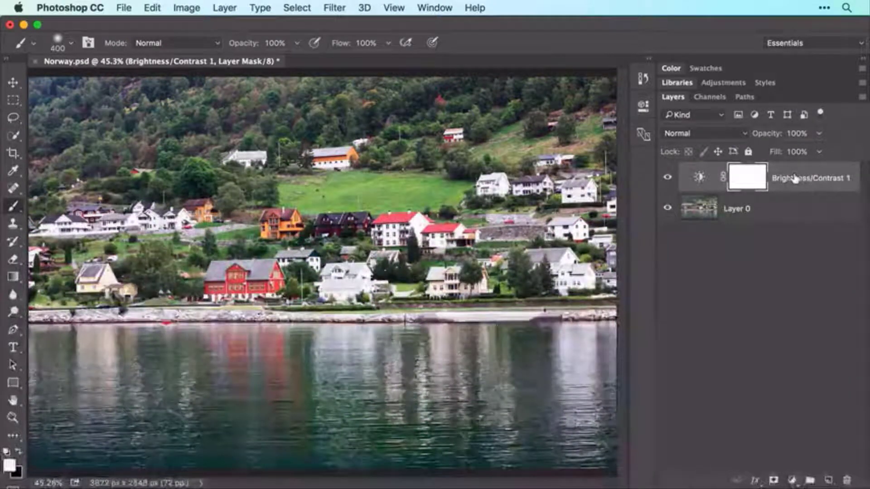
click(151, 8)
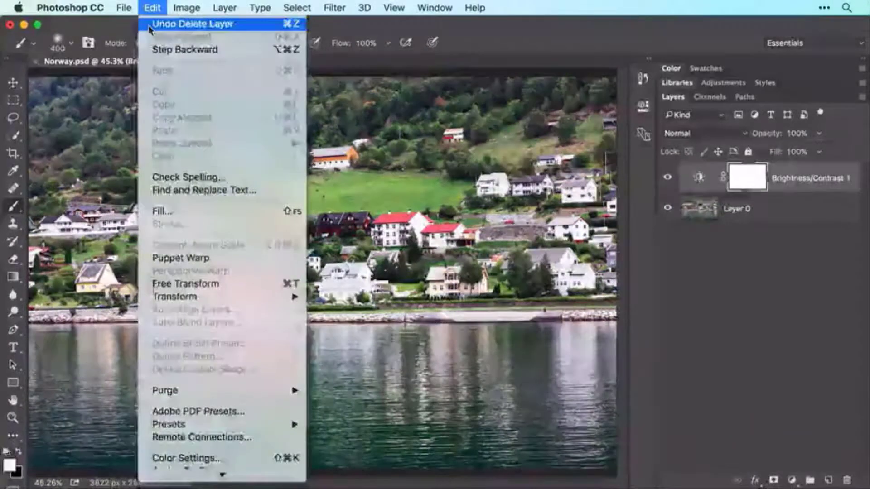
click(150, 28)
Step: Save the Norway.psd document with its adjustment layers
click(125, 8)
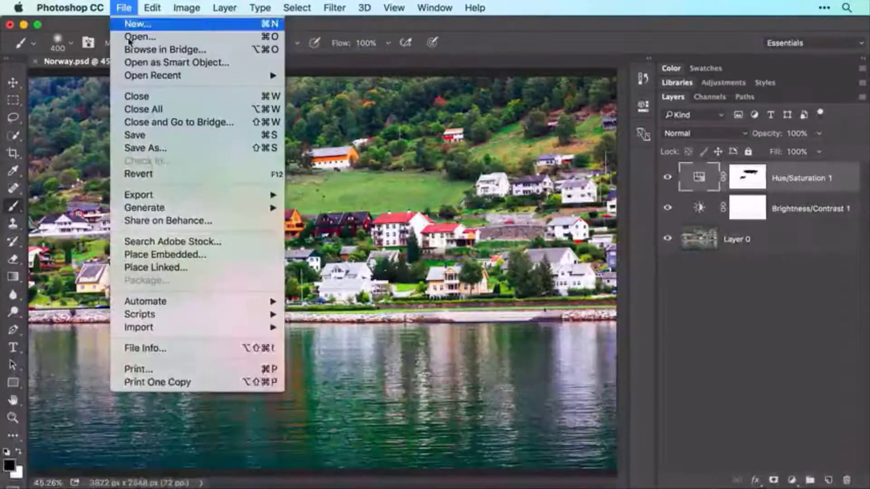
click(132, 133)
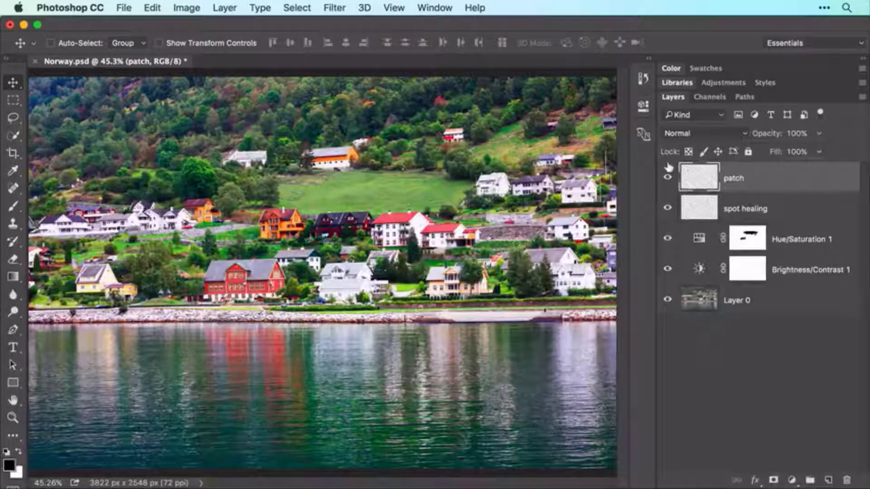
Step: Compare the photo with the retouching hidden and shown, and delete the patch and spot healing layers
click(667, 177)
click(666, 177)
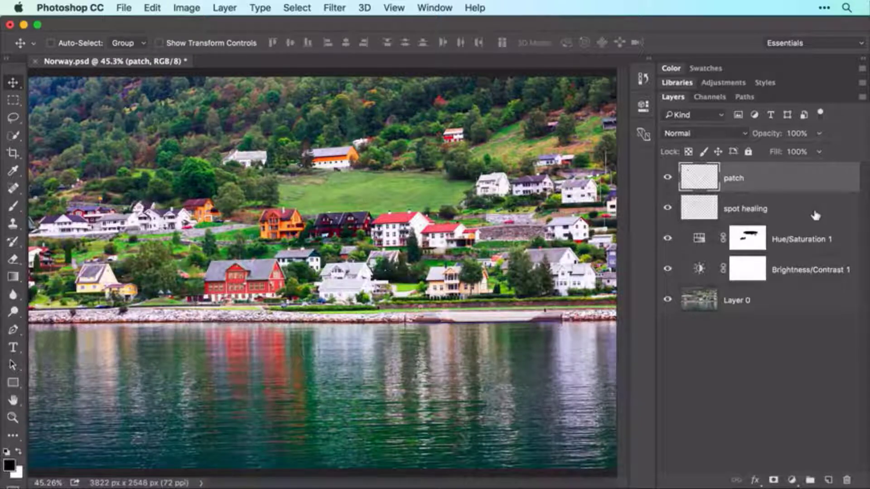
key(Delete)
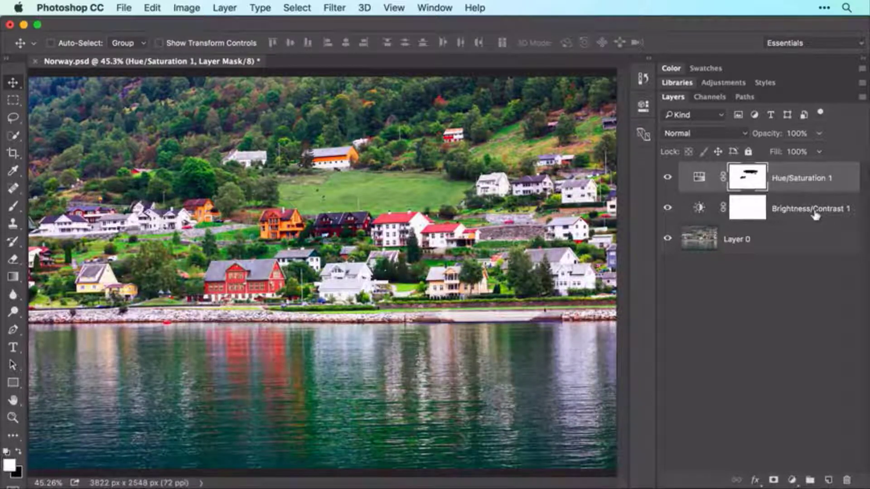
Step: Create a new empty layer named "spot healing" above the Hue/Saturation layer, with the meadow in view at 100%
key(super+plus)
key(super+plus)
key(super+plus)
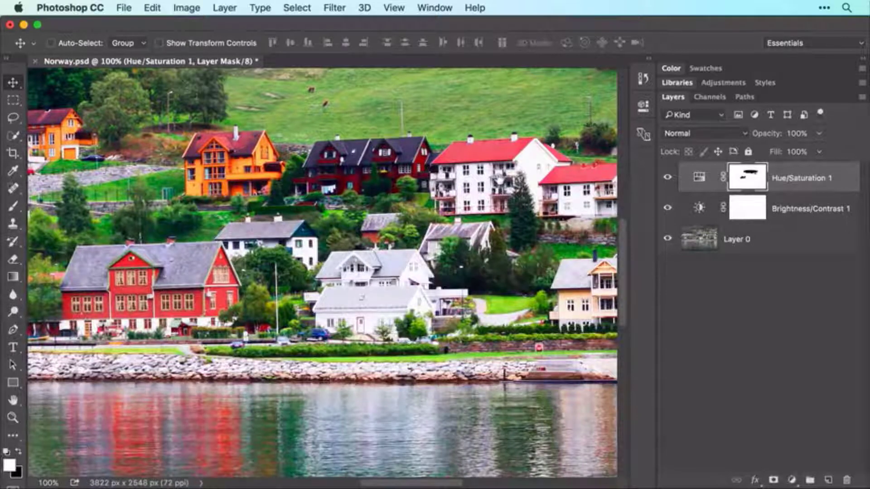
drag(537, 130, 357, 261)
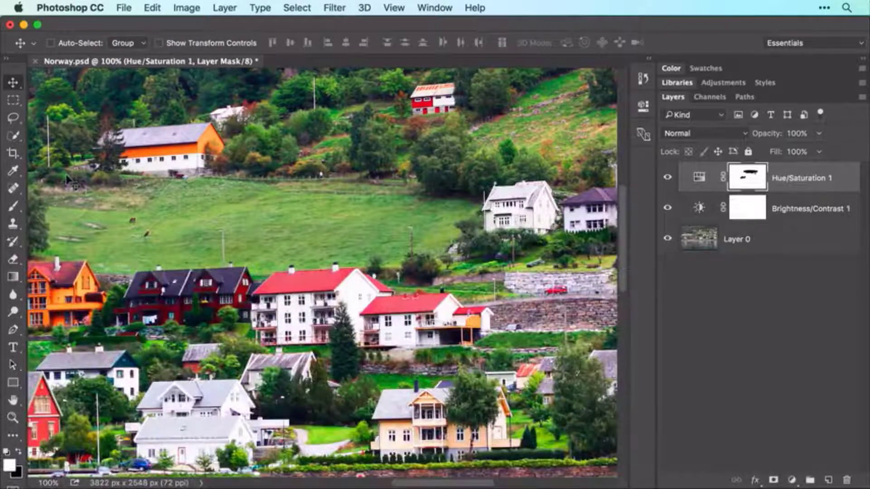
click(225, 8)
mouse_move(245, 27)
click(393, 28)
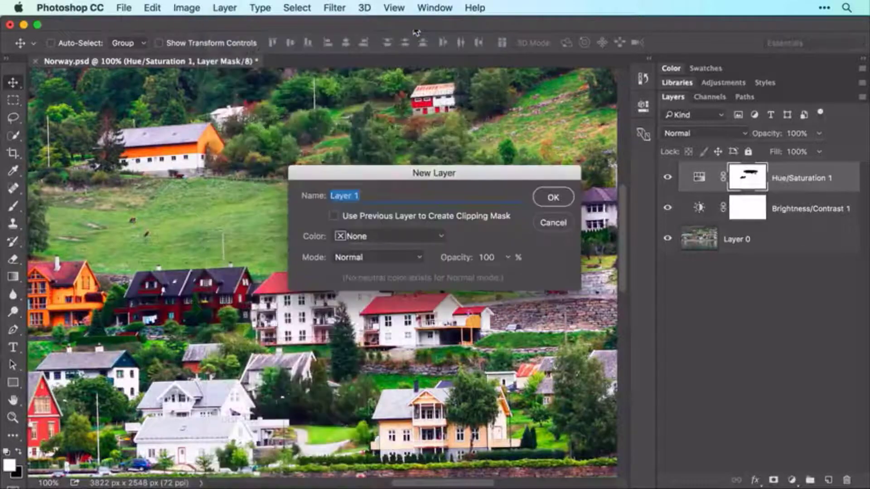
text(spot h)
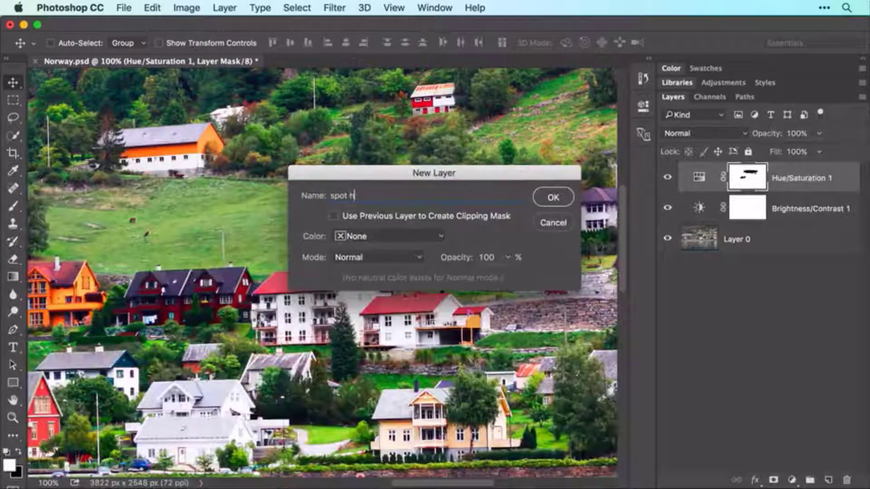
text(ealing)
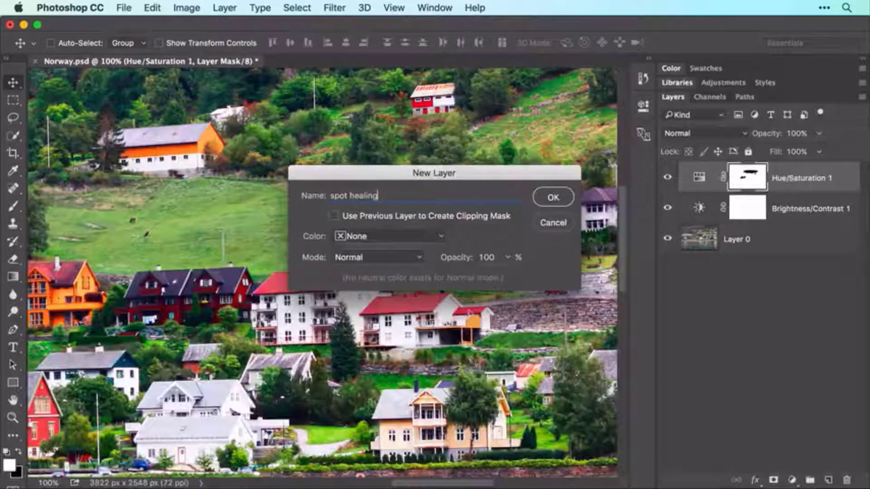
click(561, 203)
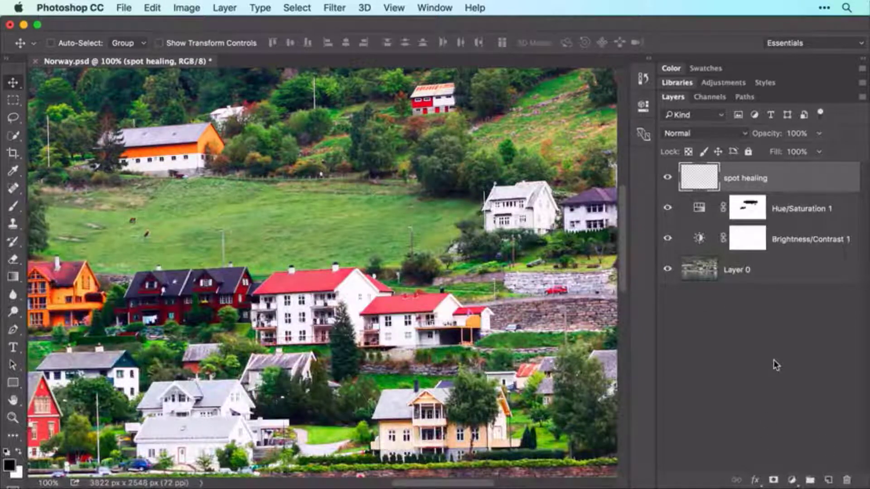
Step: Remove the animals grazing on the meadow using the Spot Healing Brush reduced to 25 px
click(7, 190)
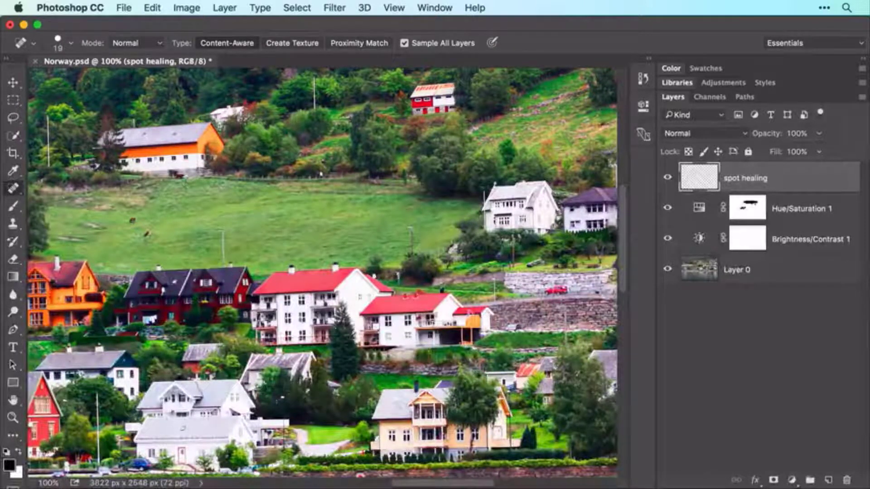
key(bracketright)
key(bracketright)
key(bracketright)
key(bracketright)
key(bracketright)
key(bracketright)
key(bracketright)
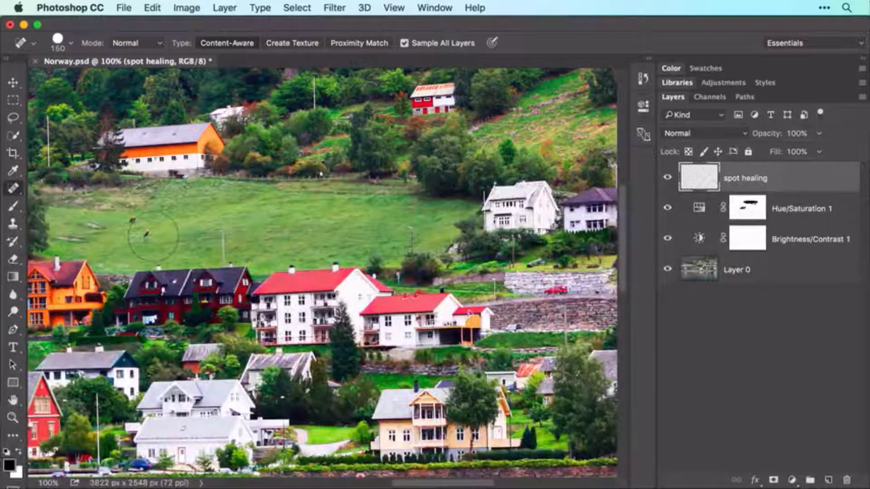
key(bracketleft)
key(bracketleft)
key(bracketleft)
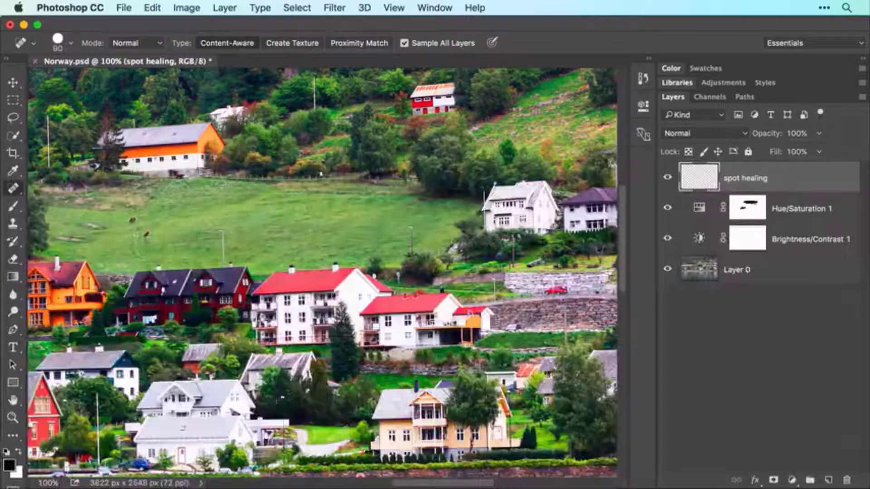
key(bracketleft)
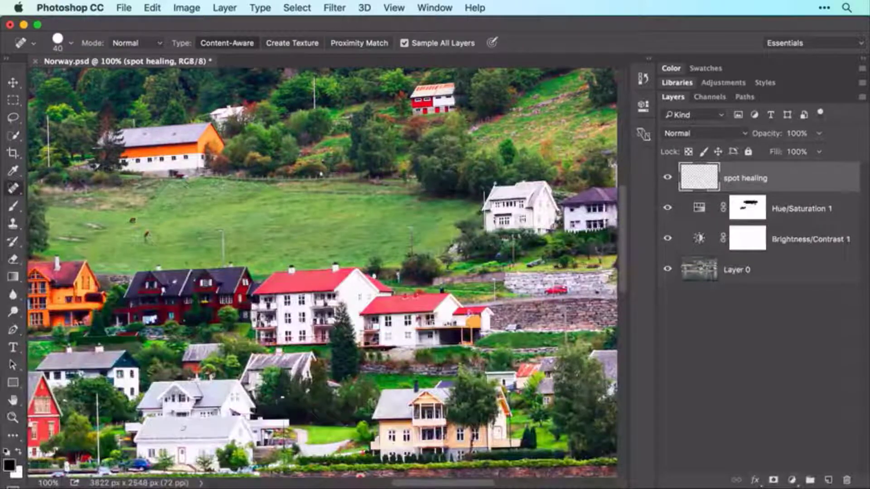
click(146, 235)
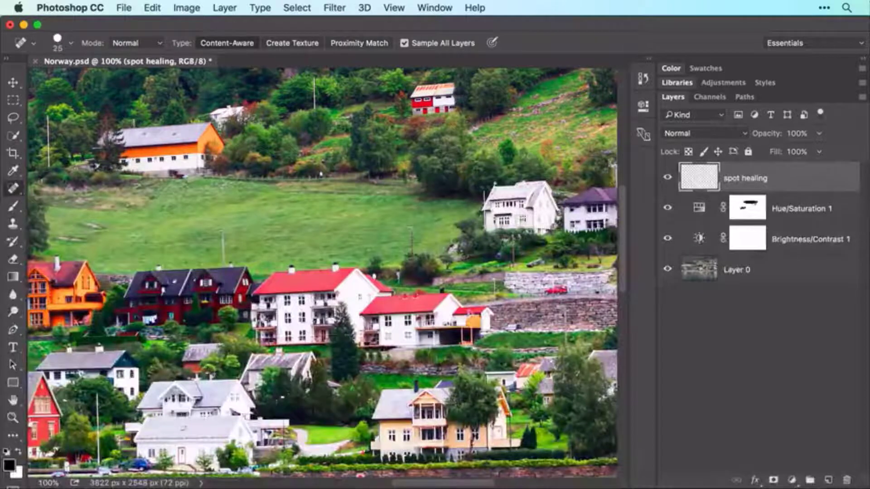
Step: Heal away the two poles on the meadow, the pole above the trees and the one beside the orange barn
drag(222, 233, 223, 268)
mouse_move(409, 226)
mouse_down()
mouse_move(411, 251)
mouse_move(412, 236)
mouse_move(444, 244)
mouse_up()
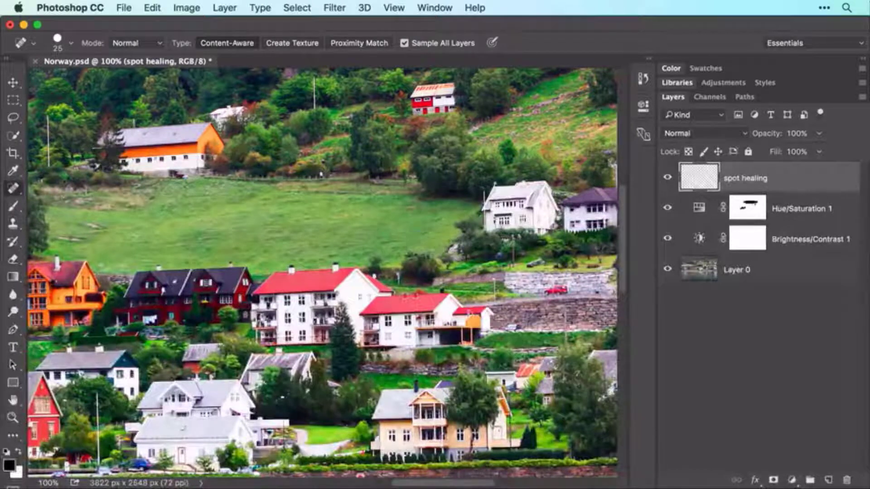
drag(314, 78, 314, 109)
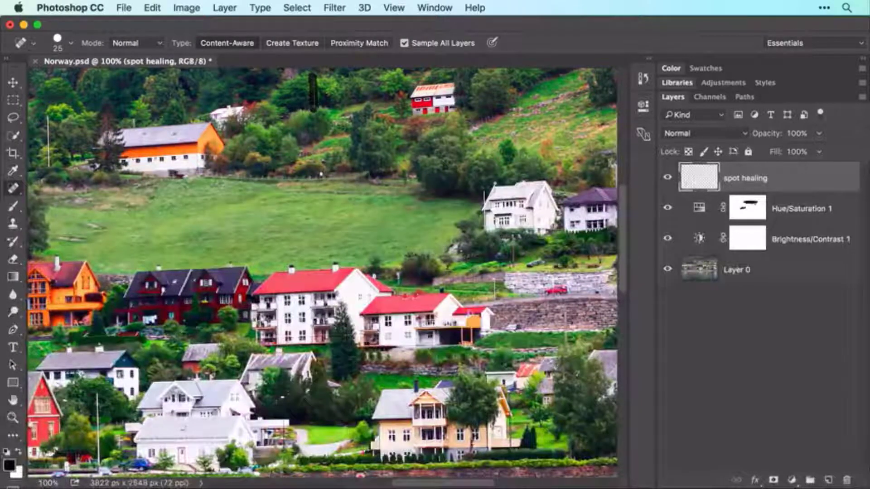
drag(46, 114, 48, 169)
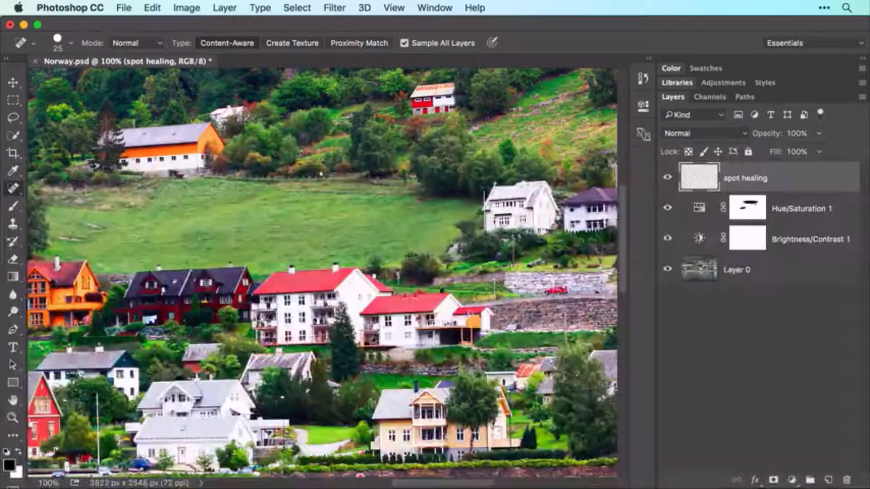
Step: Spot-heal the poles among the trees above the white houses and behind the orange house
scroll(322, 272, left, 5)
scroll(322, 272, down, 3)
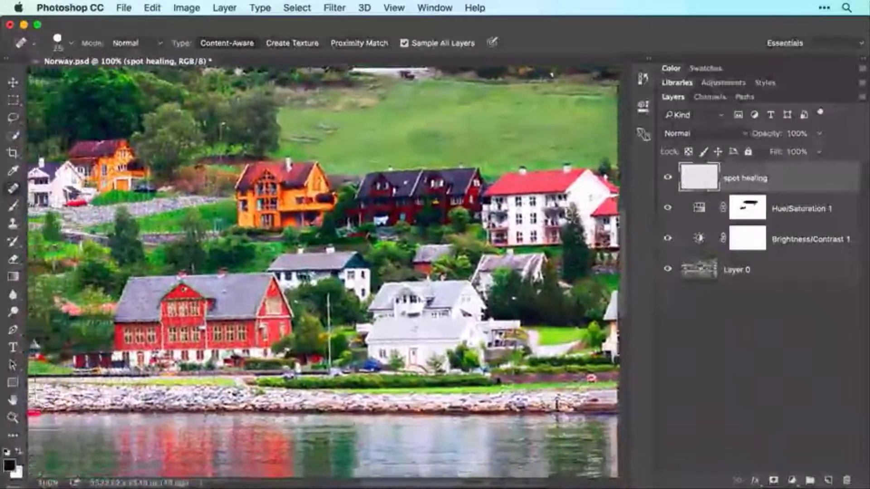
scroll(323, 272, left, 5)
scroll(322, 272, up, 1)
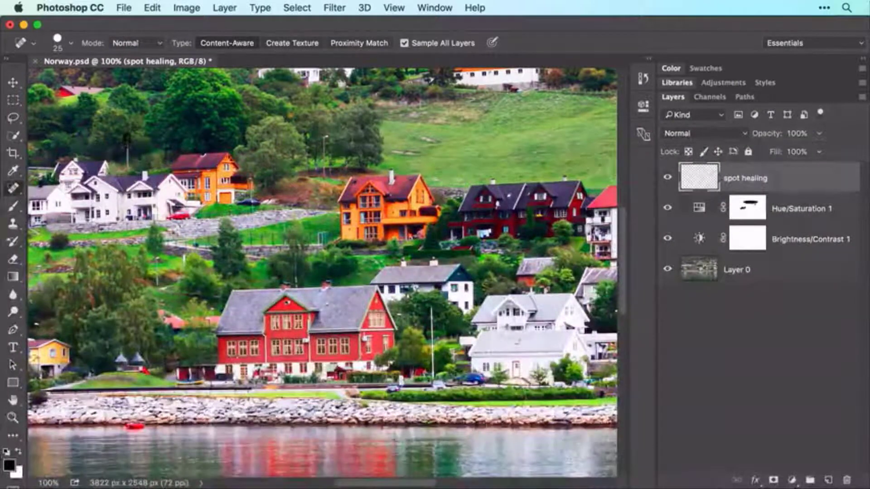
drag(325, 136, 324, 181)
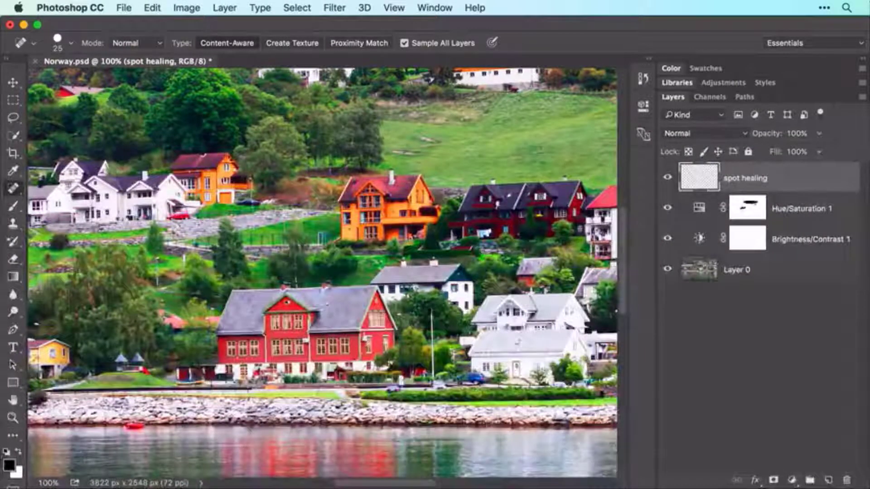
Step: Try to remove the flagpole beside the white shoreline house with the 25 px healing brush, and undo the stroke
drag(432, 306, 432, 391)
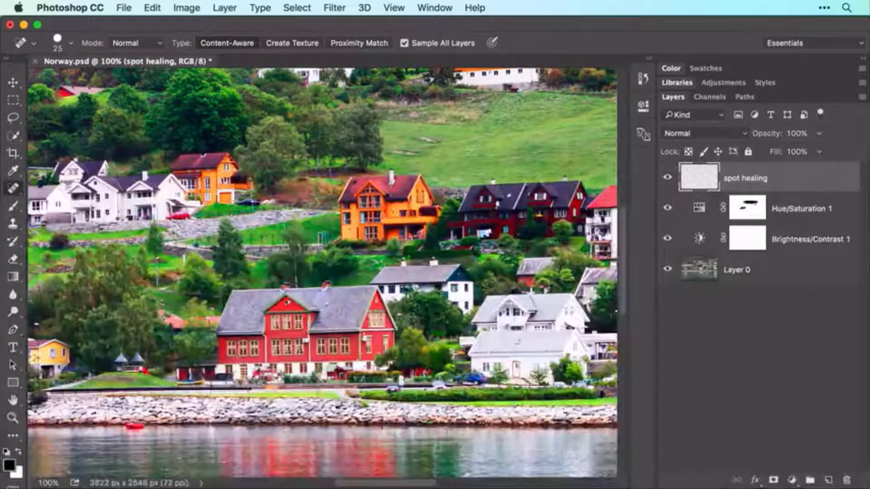
click(152, 8)
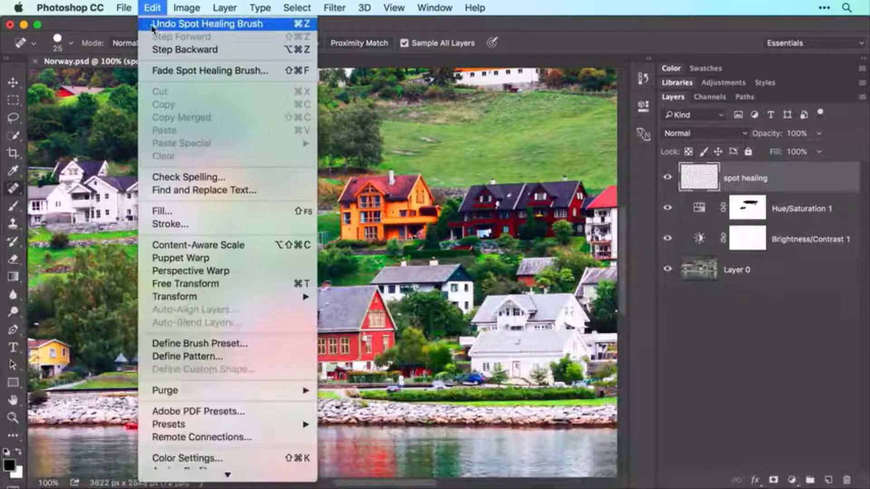
click(153, 24)
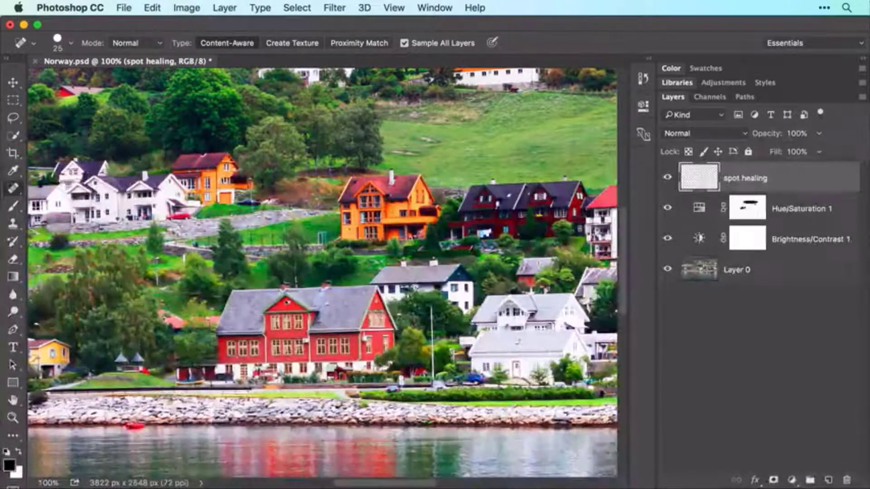
Step: Heal away the flagpole with a 15 px brush and the red boat by the rocky shore with an 80 px brush
key(bracketleft)
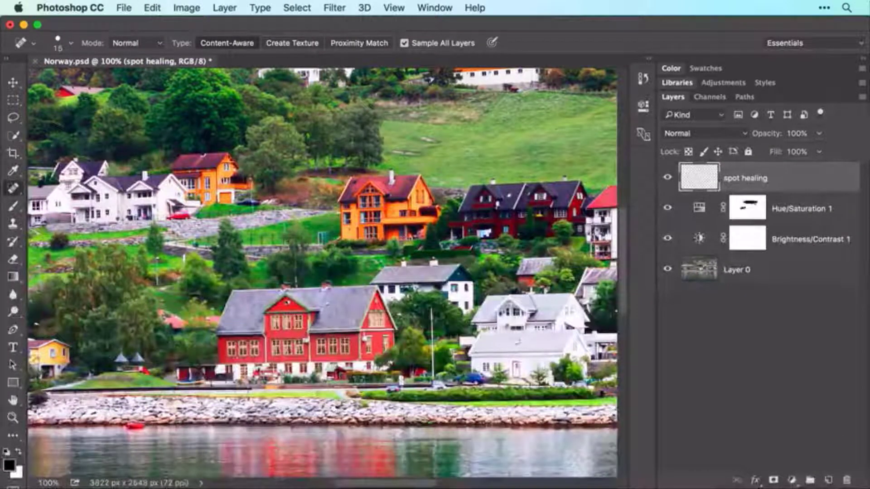
drag(432, 310, 433, 381)
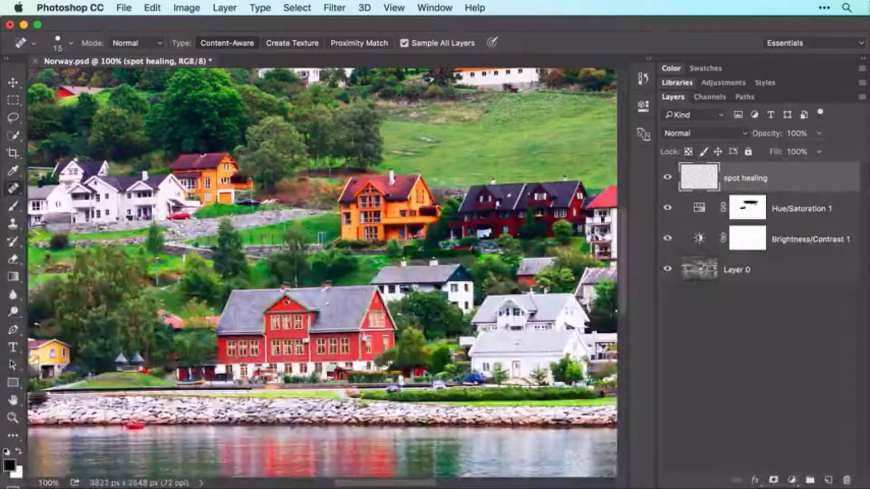
key(bracketright)
key(bracketright)
key(bracketright)
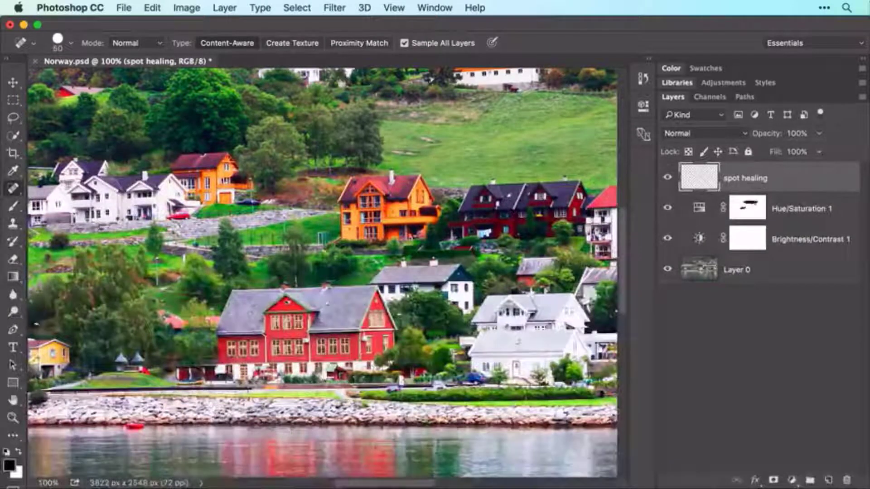
key(bracketright)
key(bracketright)
key(bracketright)
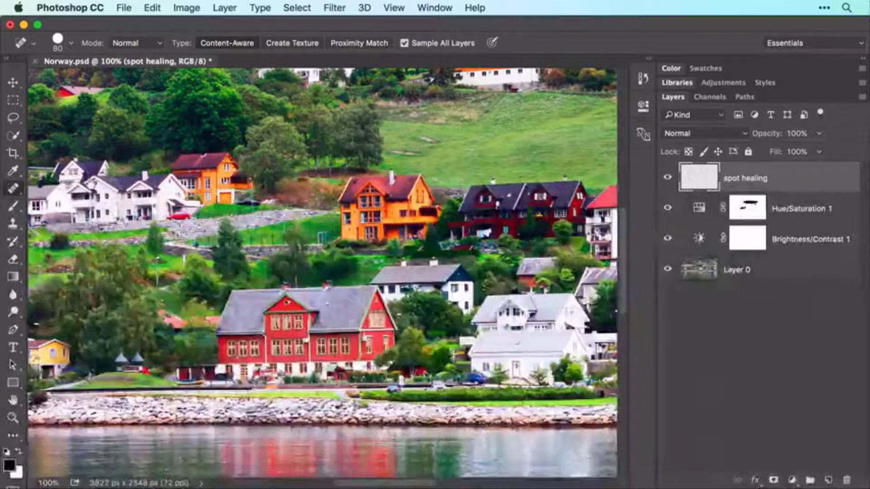
Step: Create a new layer named "patch" above the spot healing layer, with the wooded hillside in view
scroll(322, 272, up, 3)
scroll(322, 272, left, 5)
scroll(322, 271, left, 2)
scroll(323, 272, up, 1)
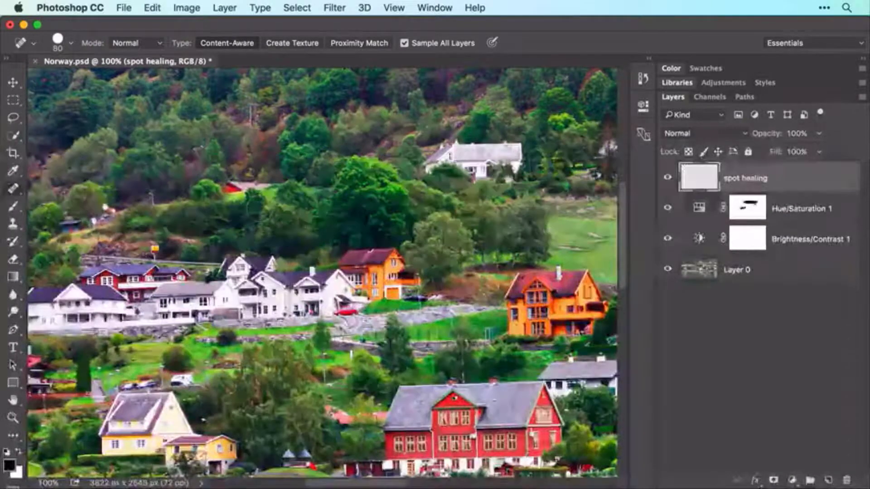
click(225, 8)
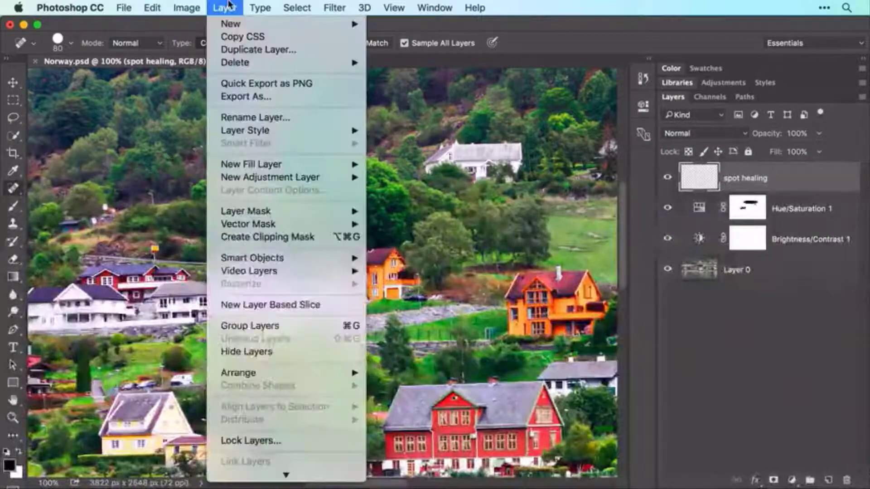
mouse_move(355, 26)
click(407, 29)
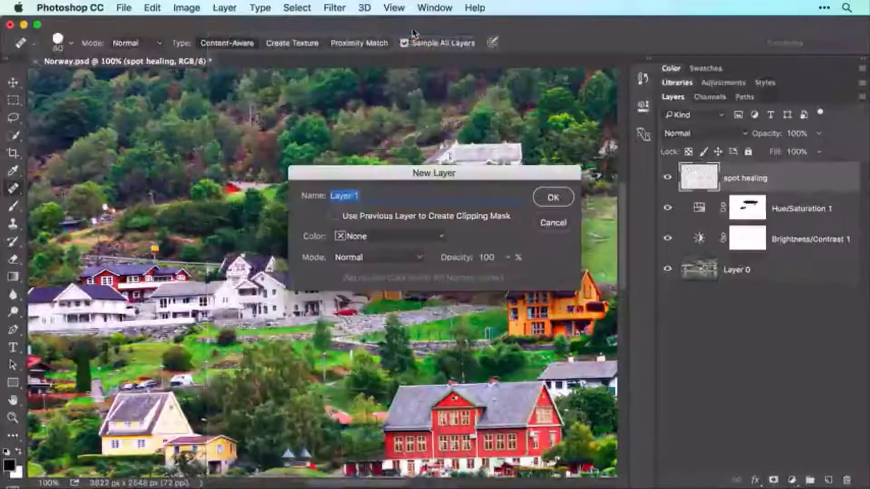
text(patch)
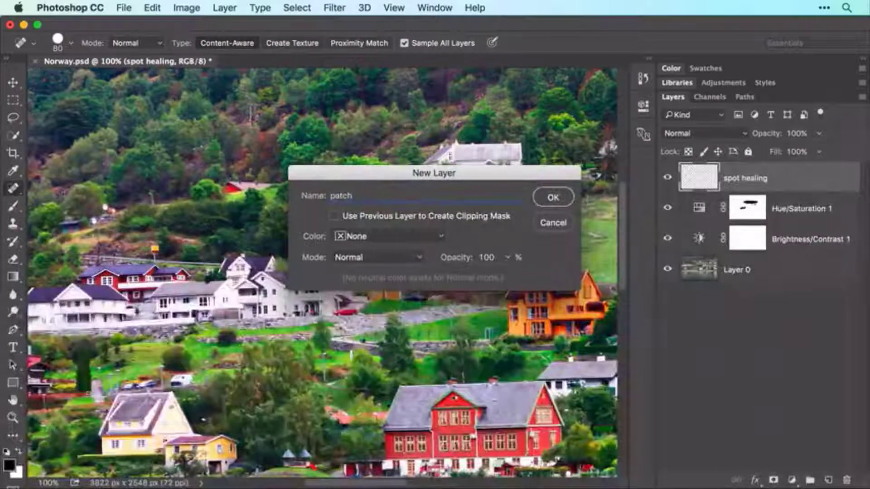
click(553, 197)
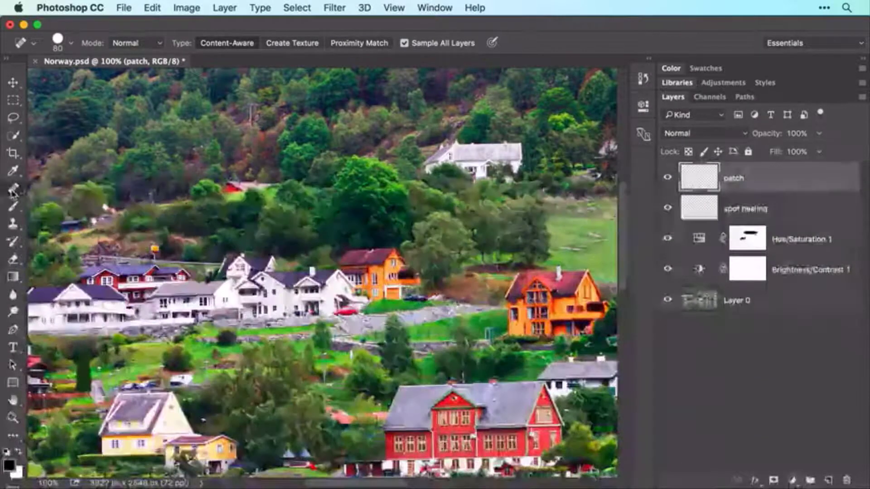
Step: Set the Patch tool to Content-Aware with Sample All Layers, and patch out the red-roofed house on the wooded hillside
click(13, 192)
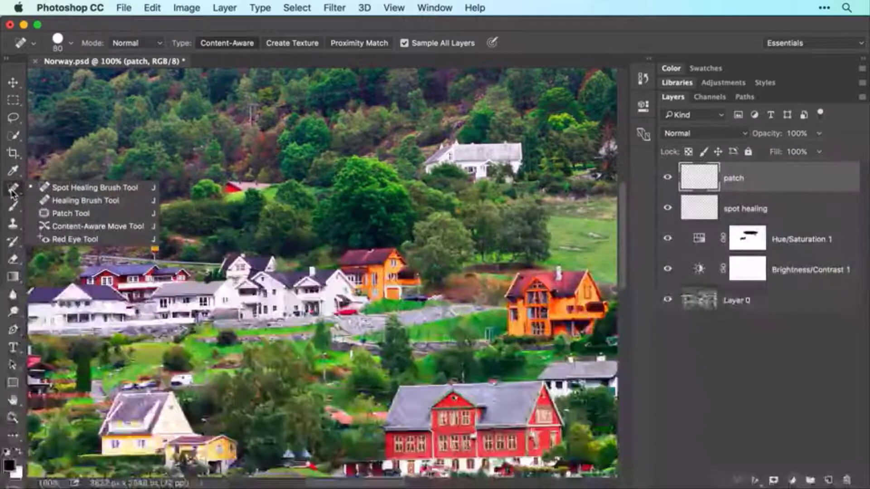
click(65, 214)
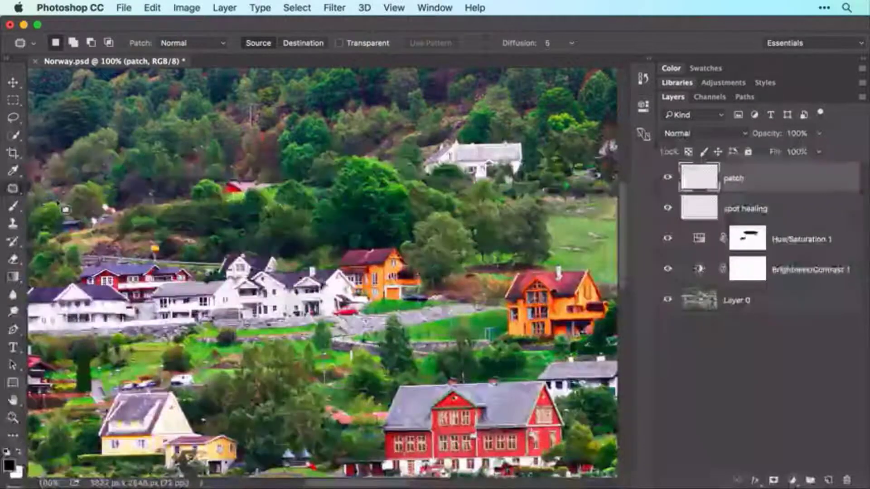
click(199, 42)
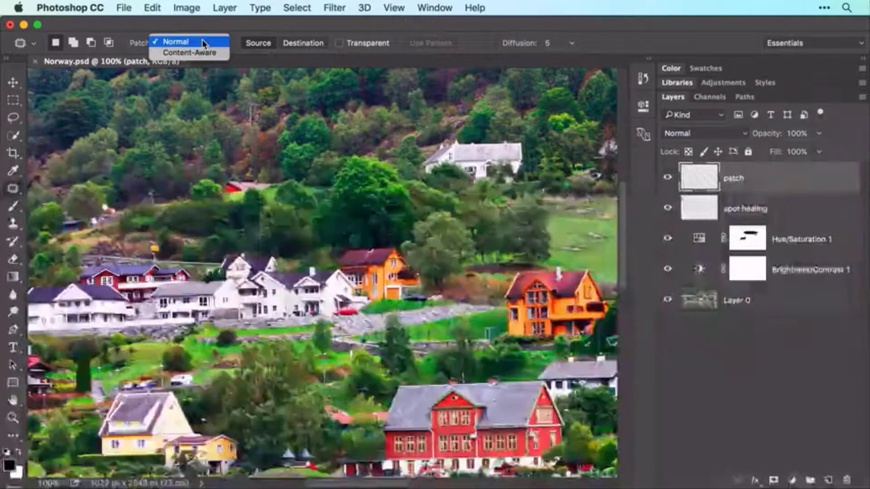
click(202, 53)
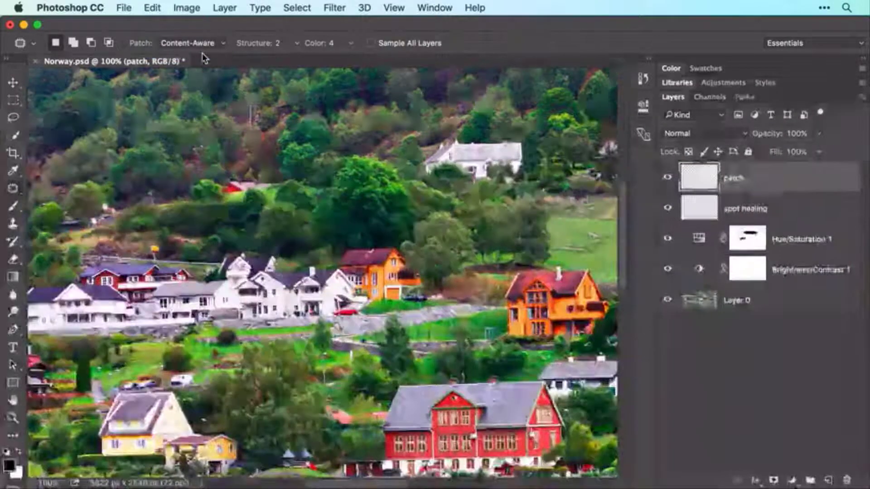
click(370, 44)
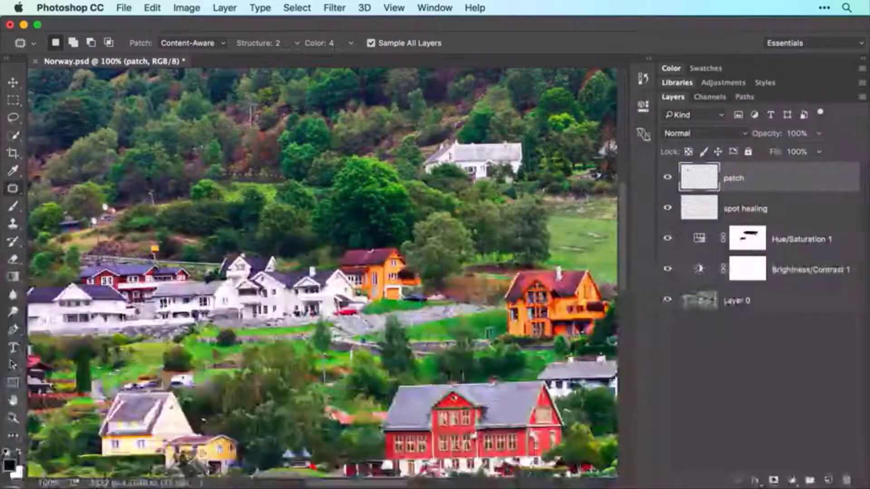
Step: Try Structure 7 and Color 9 on the hillside patch, settle on Structure 4 and Color 5, and deselect it
click(297, 43)
drag(292, 60, 347, 61)
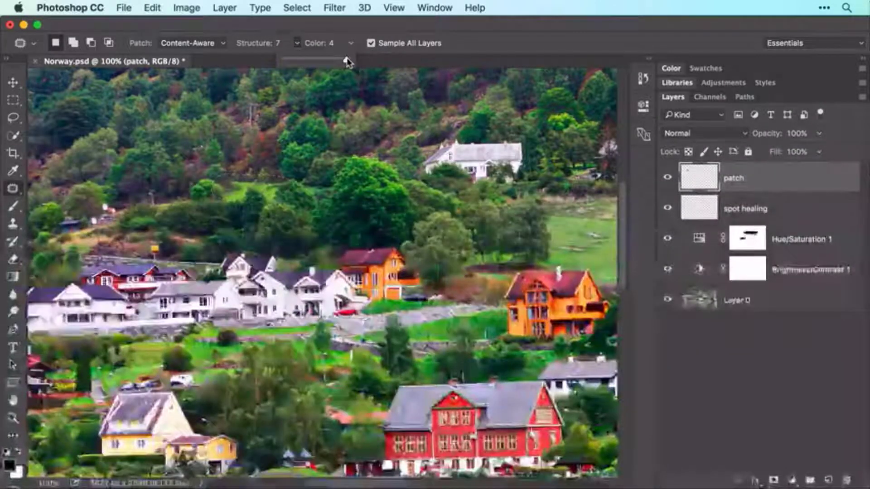
drag(347, 61, 312, 62)
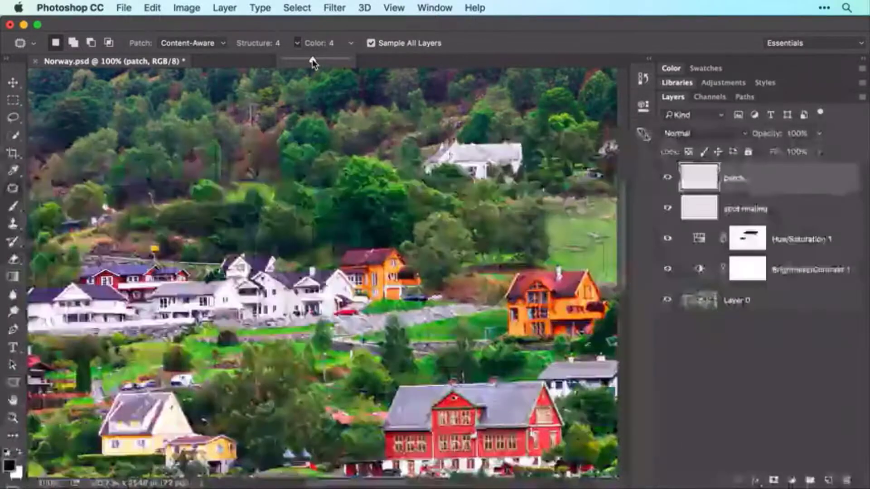
click(351, 46)
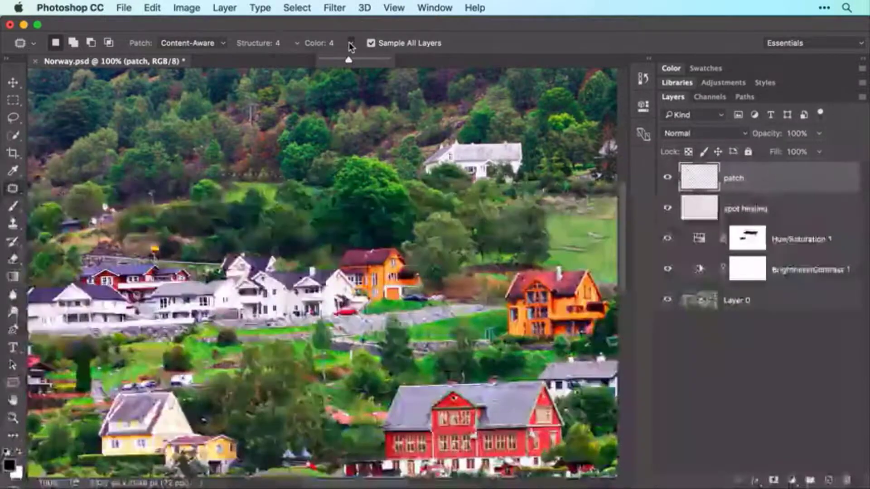
drag(349, 60, 382, 62)
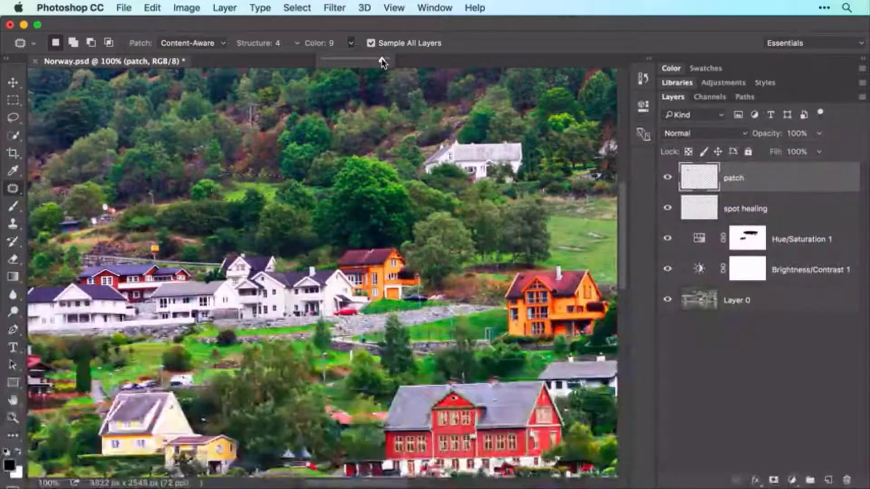
drag(383, 63, 355, 61)
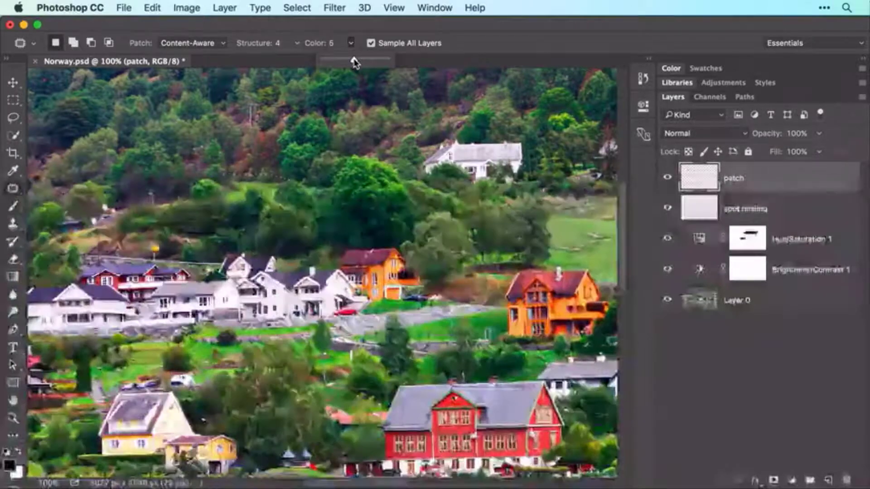
click(301, 5)
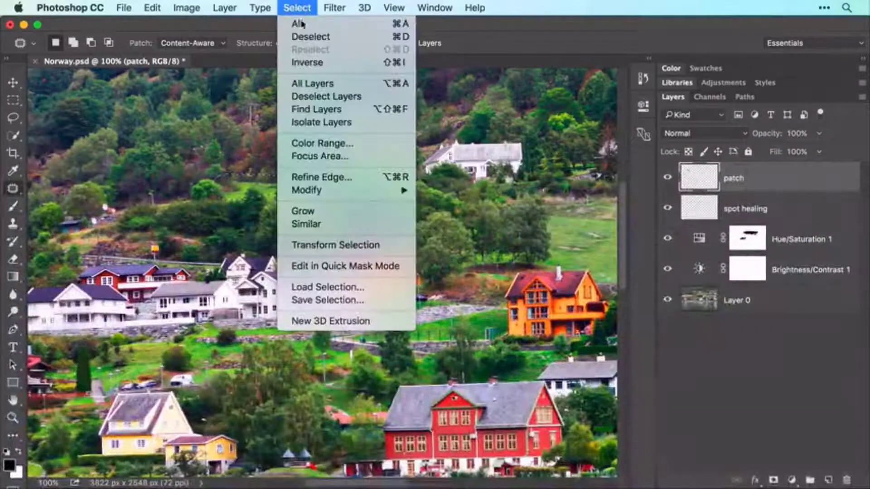
click(301, 36)
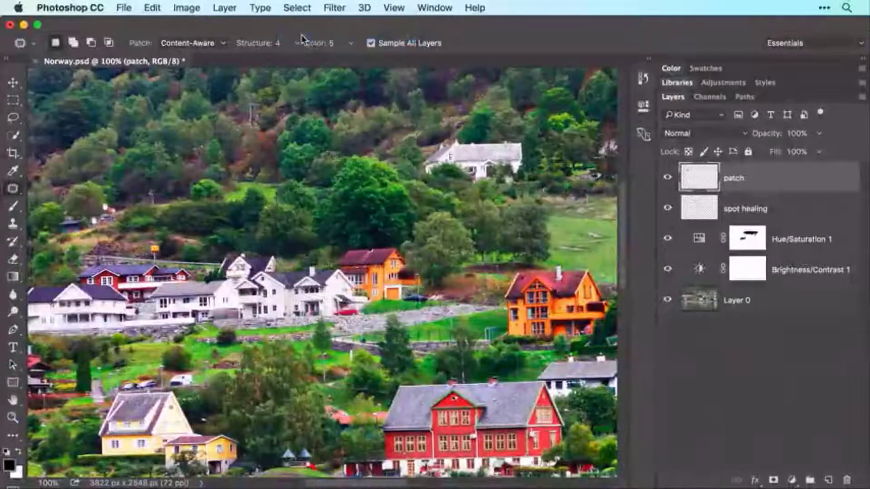
Step: Fit the whole image in view, compare it with the patch and spot healing layers hidden and shown, and save the document
click(394, 8)
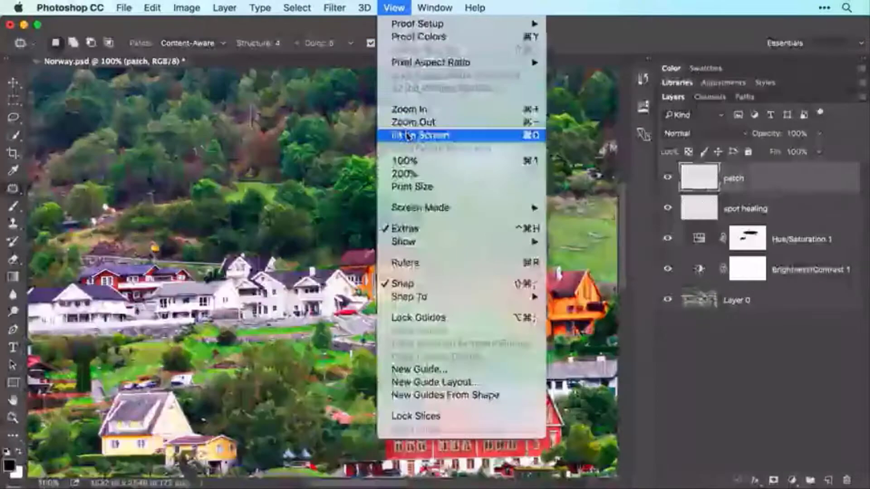
click(408, 136)
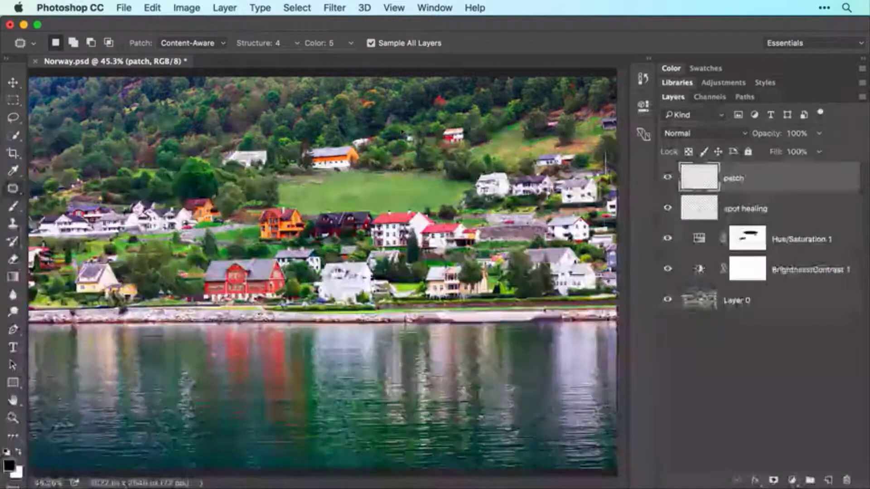
click(667, 178)
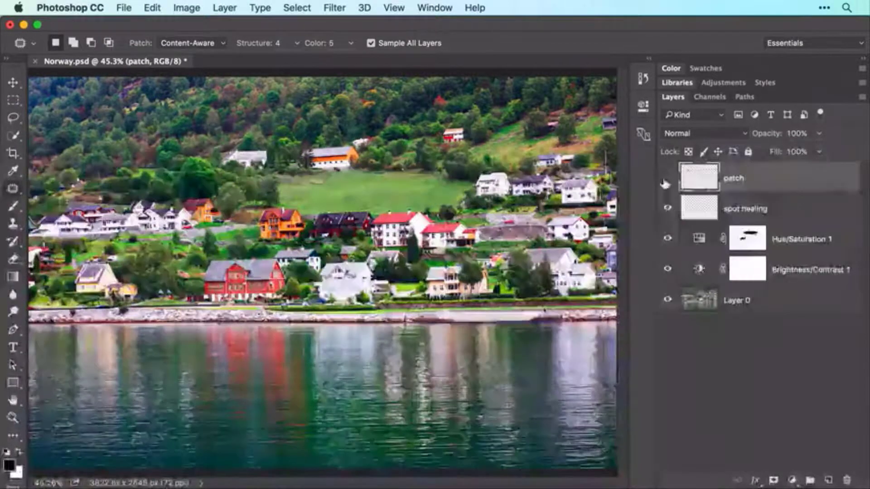
click(664, 209)
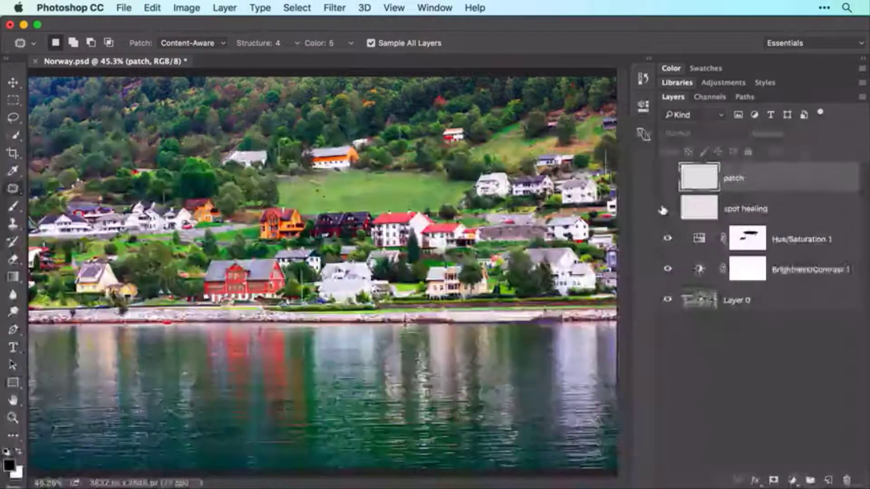
click(667, 177)
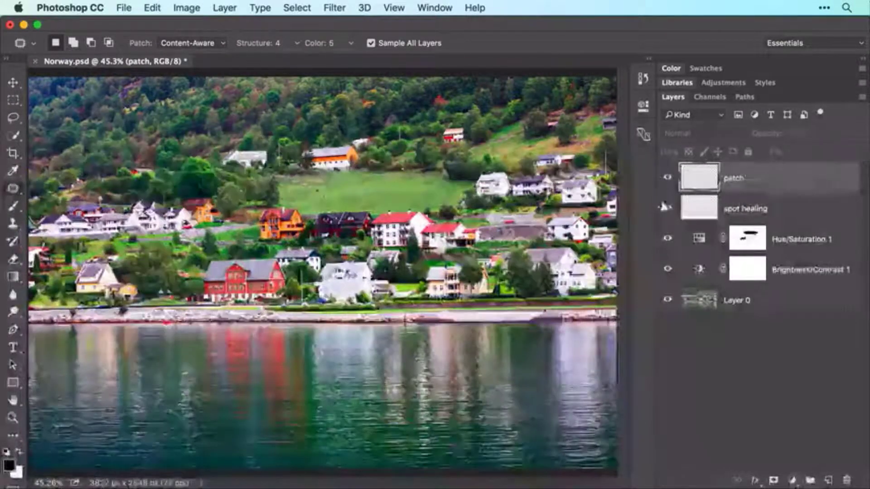
click(666, 207)
click(123, 8)
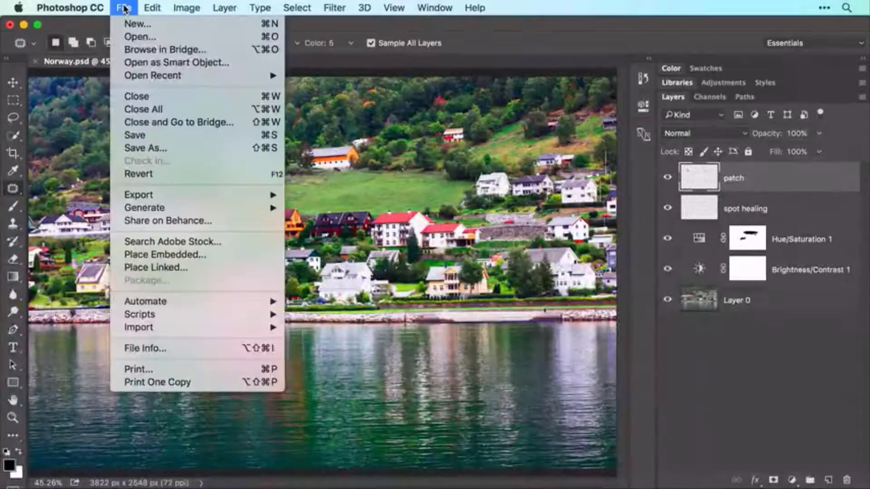
click(132, 132)
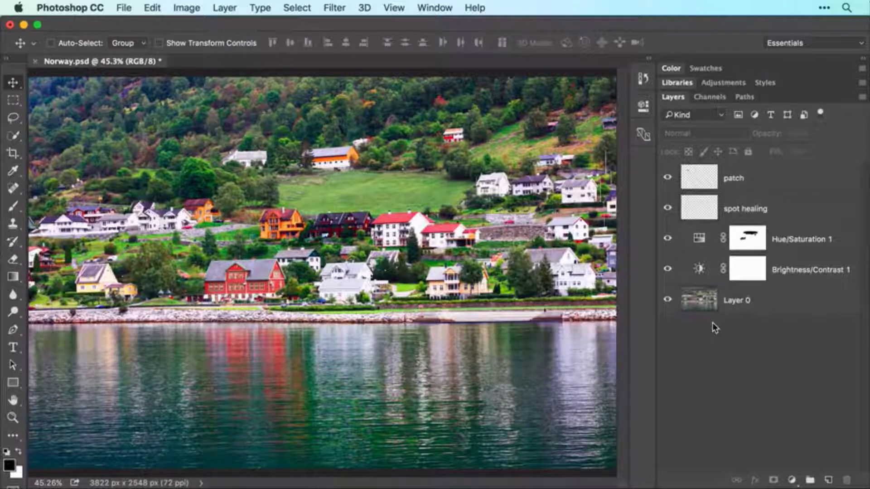
Step: Select all layers from patch down to Layer 0 and convert them into one smart object for smart filters
click(760, 173)
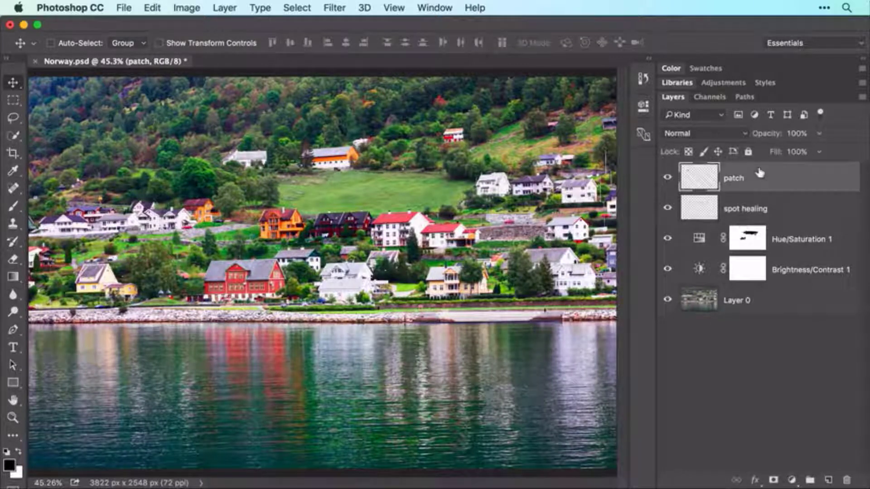
shift+click(777, 297)
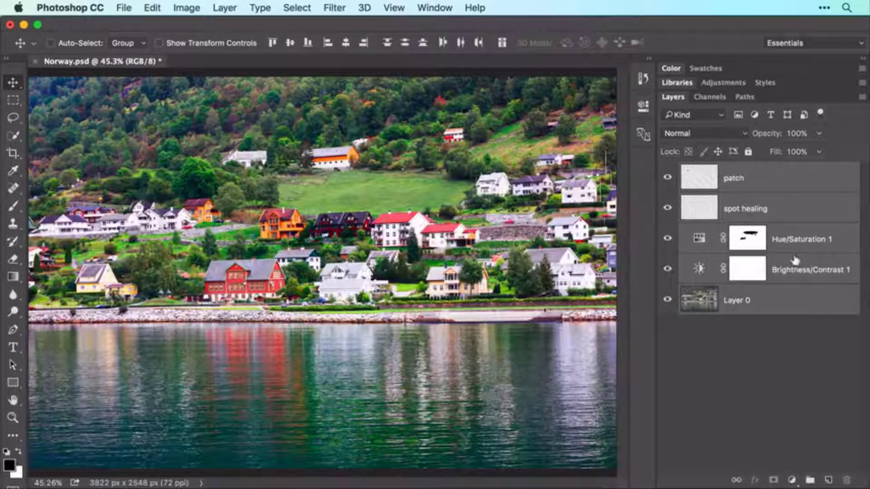
click(332, 7)
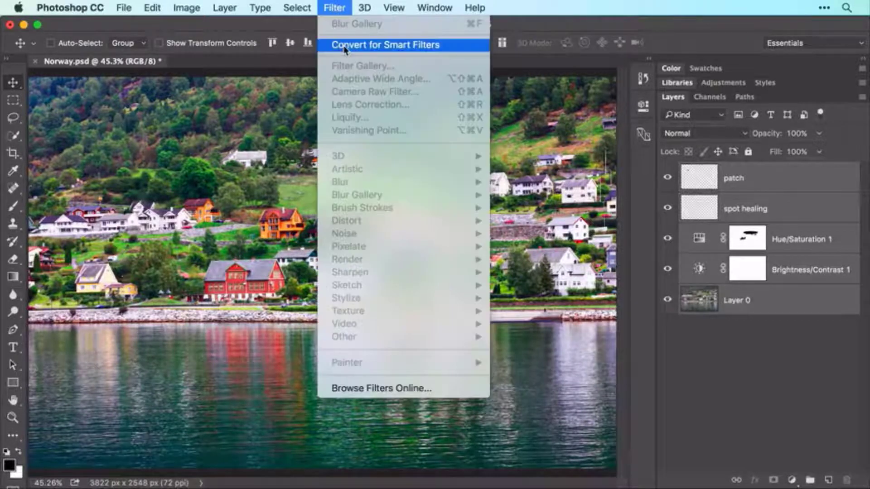
click(345, 45)
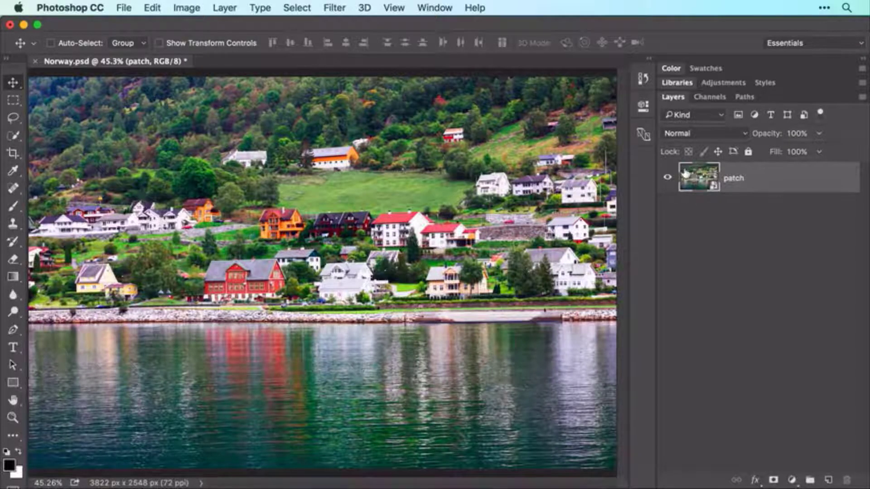
Step: Start a Tilt-Shift blur on the smart object, center its focus on the white house near the shore, and set Blur to 34 px
click(334, 8)
mouse_move(349, 197)
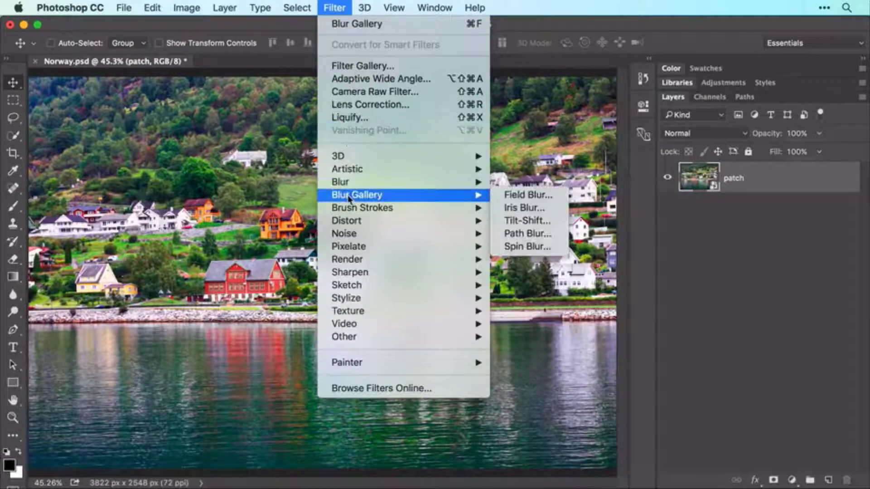
click(528, 220)
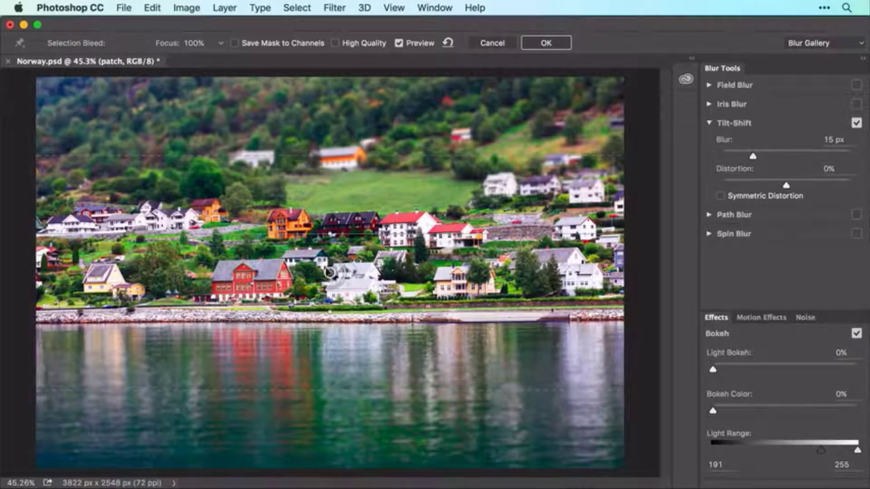
mouse_move(330, 272)
mouse_down()
mouse_move(331, 202)
mouse_move(328, 287)
mouse_up()
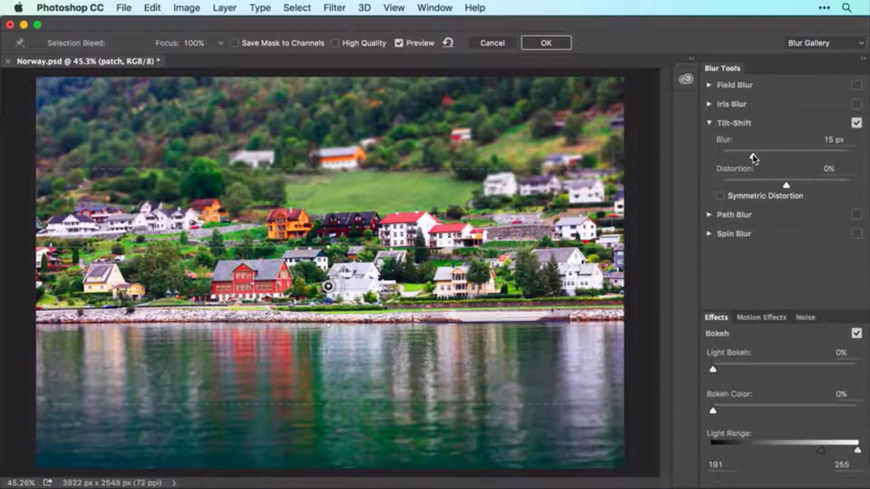
drag(753, 158, 772, 157)
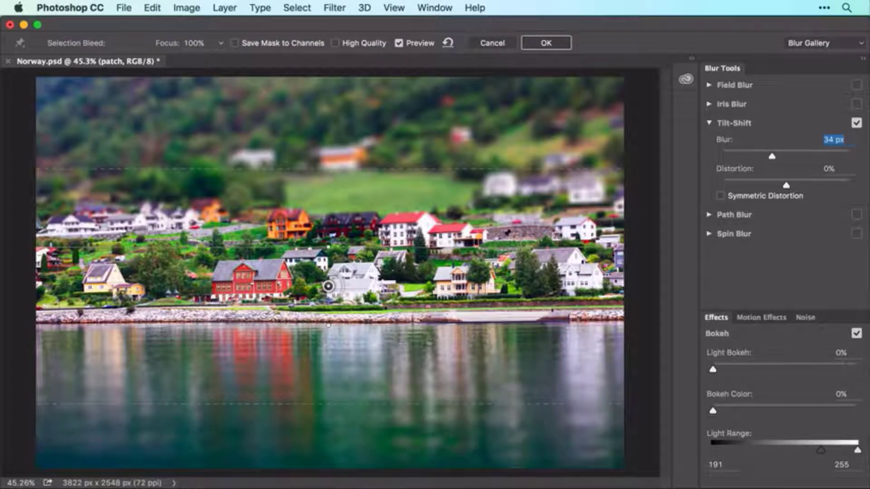
Step: Widen the sharp zone to the green field above and the water below, tighten both blur transitions, and apply the Tilt-Shift blur
drag(500, 243, 498, 195)
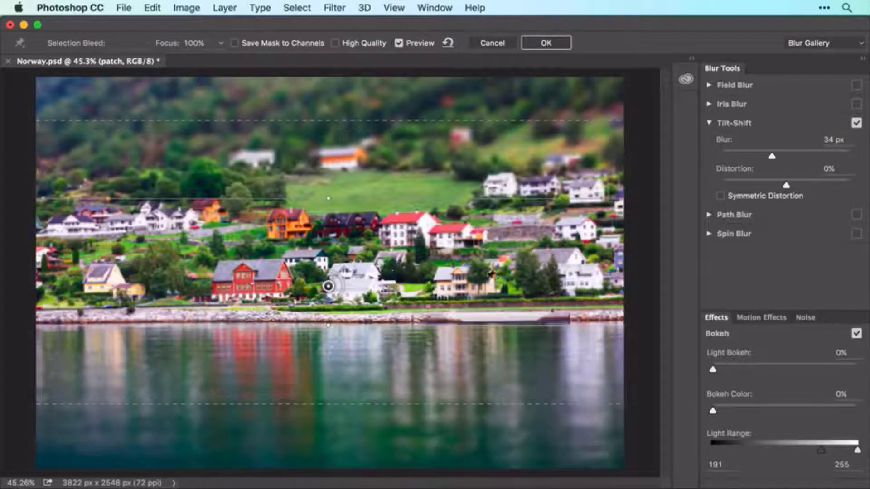
drag(478, 324, 477, 344)
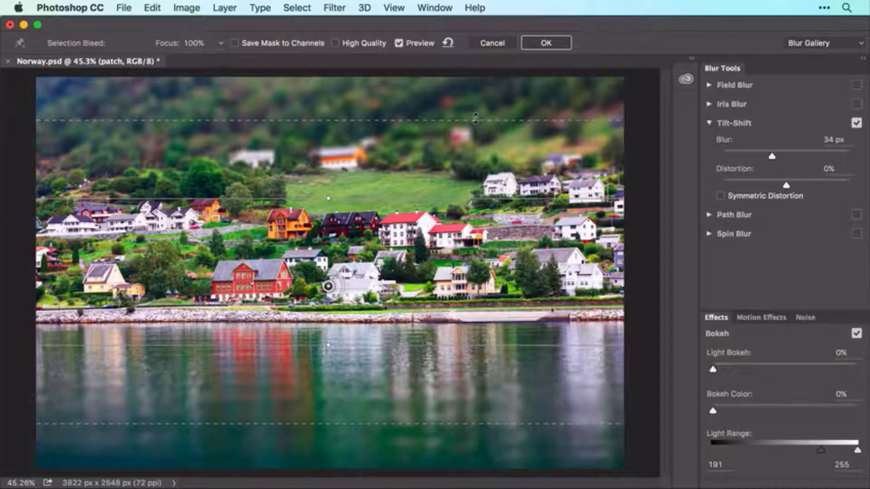
drag(475, 120, 476, 136)
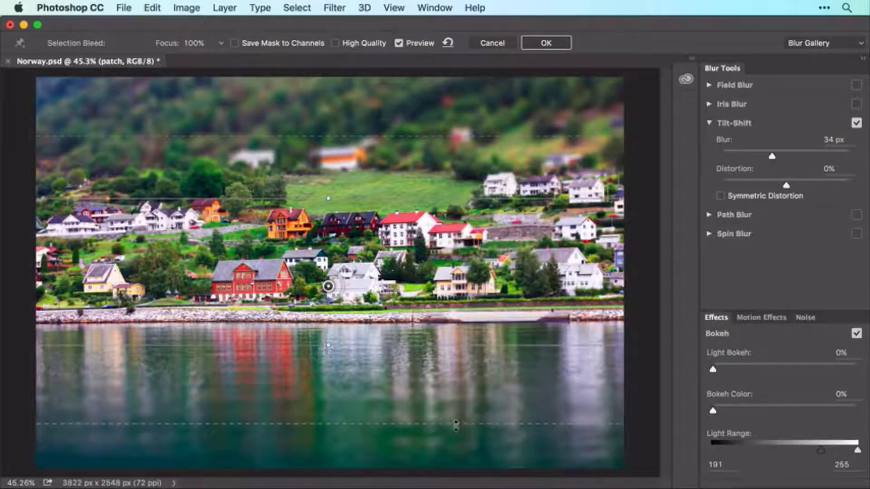
drag(457, 424, 456, 399)
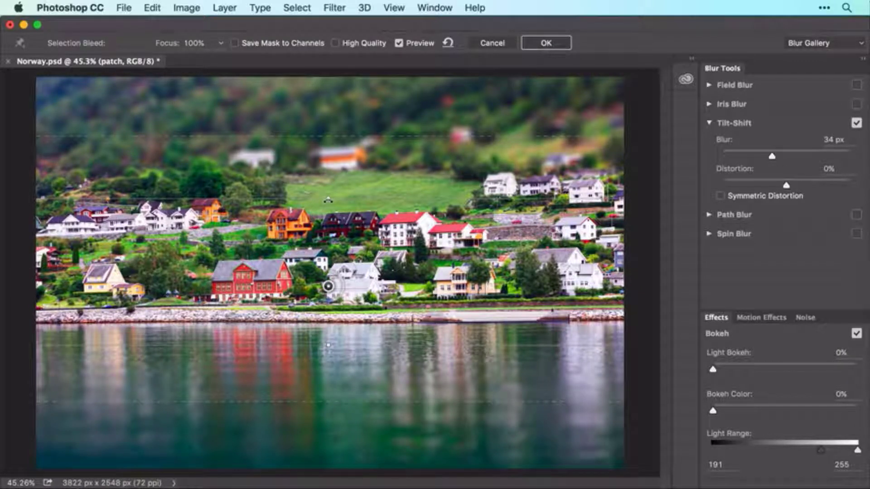
click(545, 45)
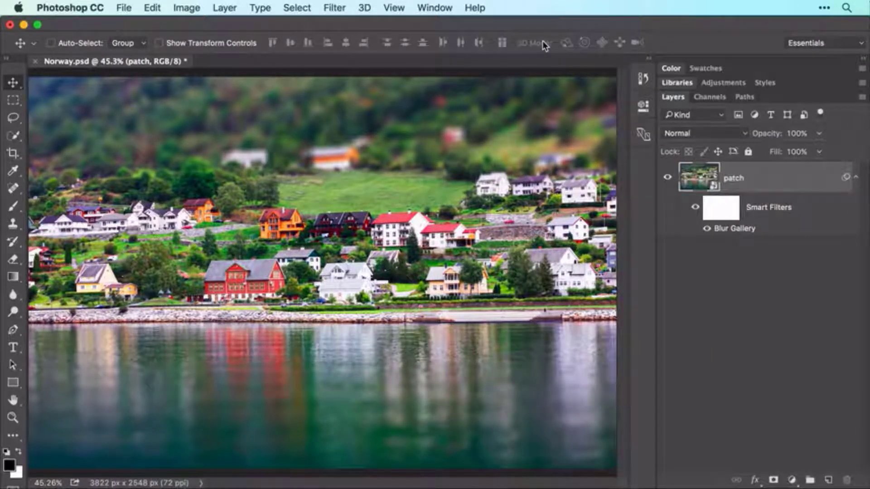
Step: Reopen the Blur Gallery smart filter's settings and cancel them, delete the filter, and undo the deletion
double_click(731, 229)
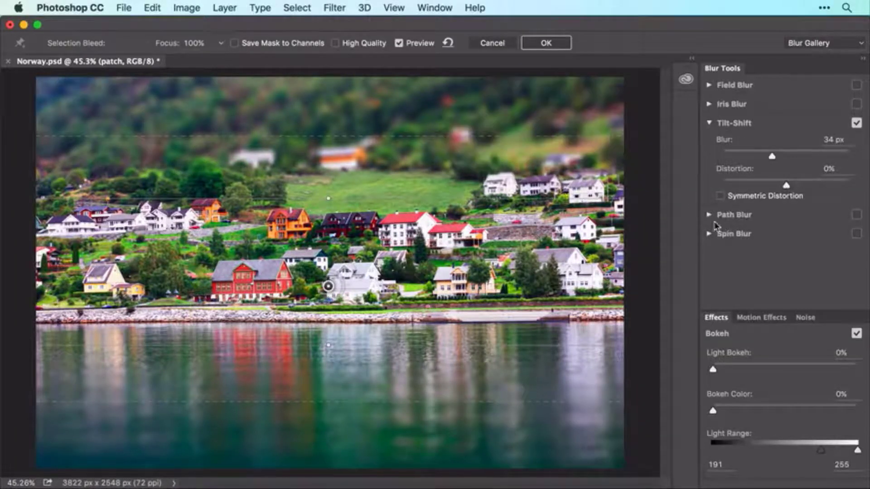
click(501, 44)
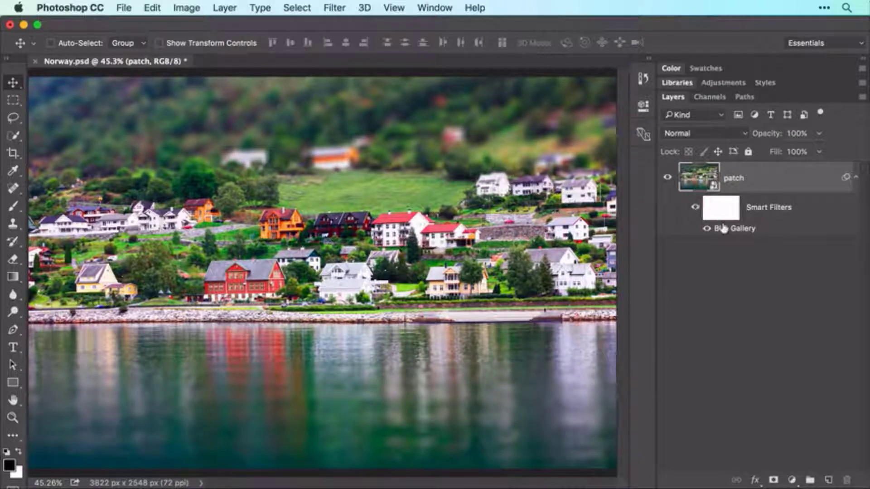
drag(723, 227, 846, 474)
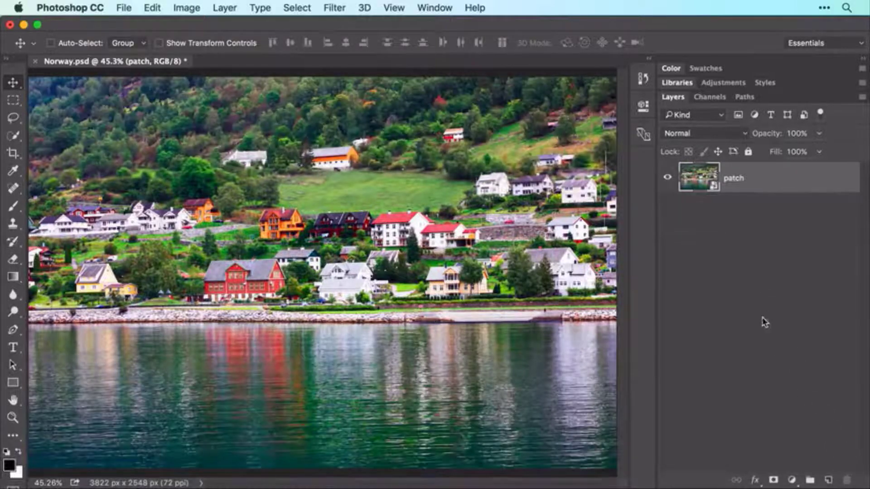
click(151, 6)
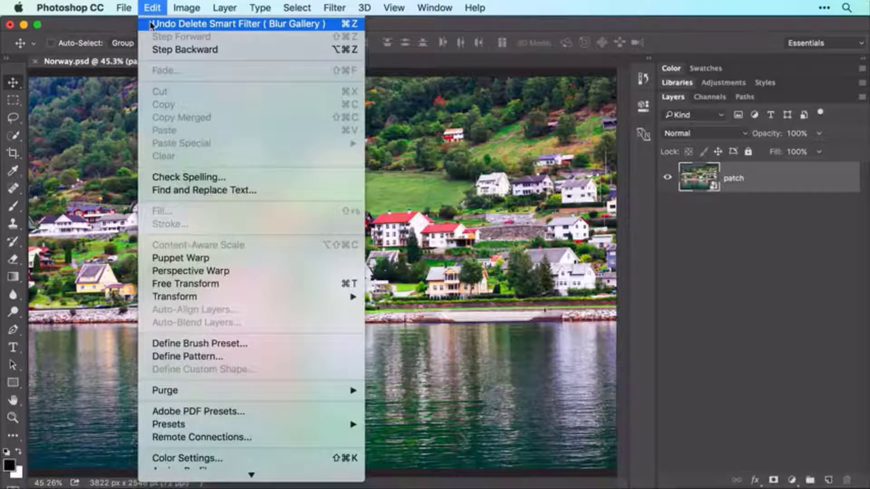
click(151, 25)
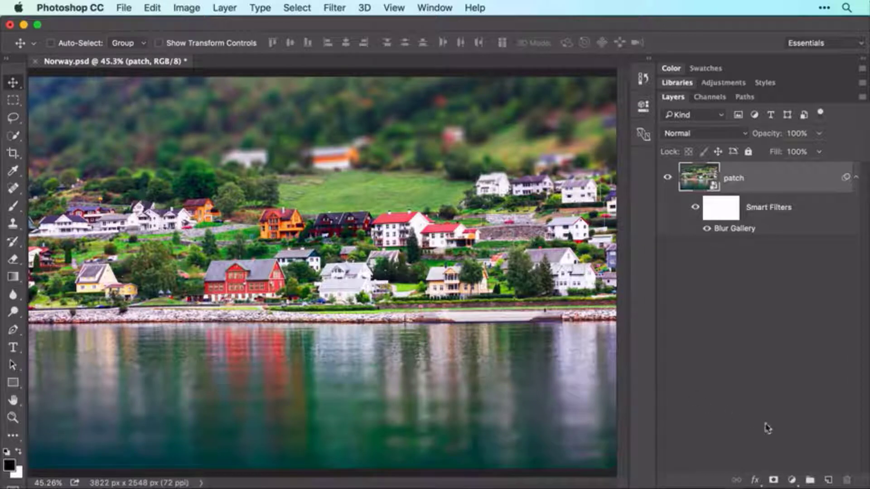
Step: Add a Black & White adjustment layer above the smart object and set its Reds to -9
click(792, 480)
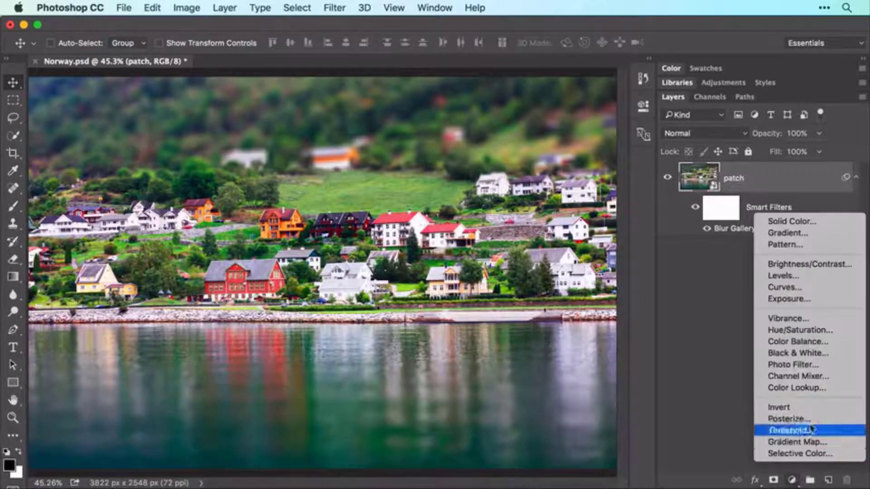
click(834, 354)
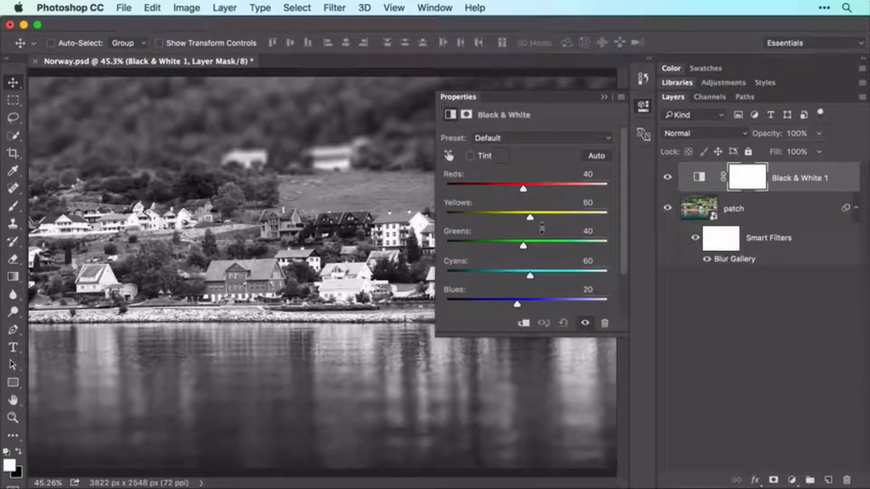
mouse_move(523, 190)
mouse_down()
mouse_move(486, 190)
mouse_move(563, 190)
mouse_move(509, 191)
mouse_up()
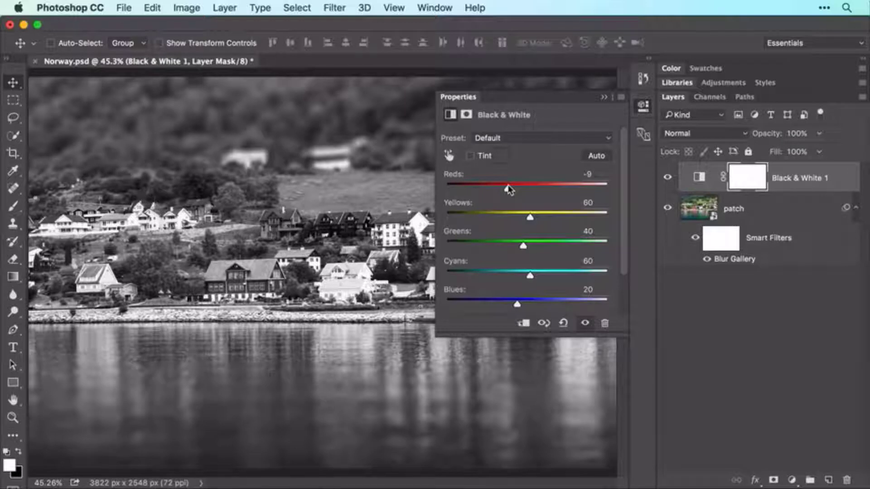
Step: Enable the Black & White adjustment's tint with the light blue color c8d3ec, close its settings, and reopen them from the layer
click(471, 157)
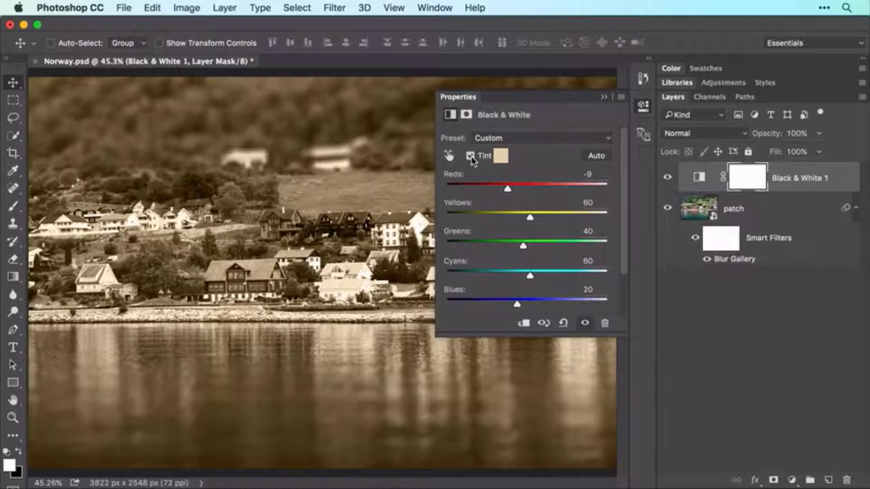
click(501, 156)
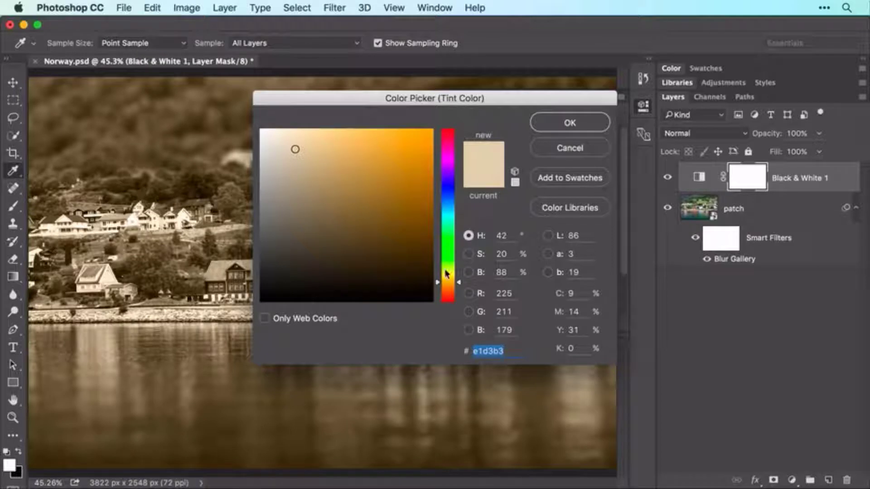
click(446, 196)
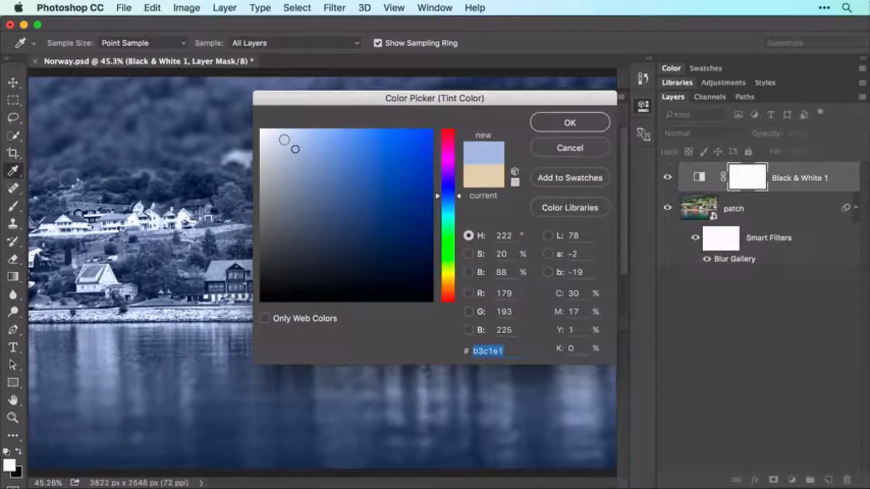
click(286, 142)
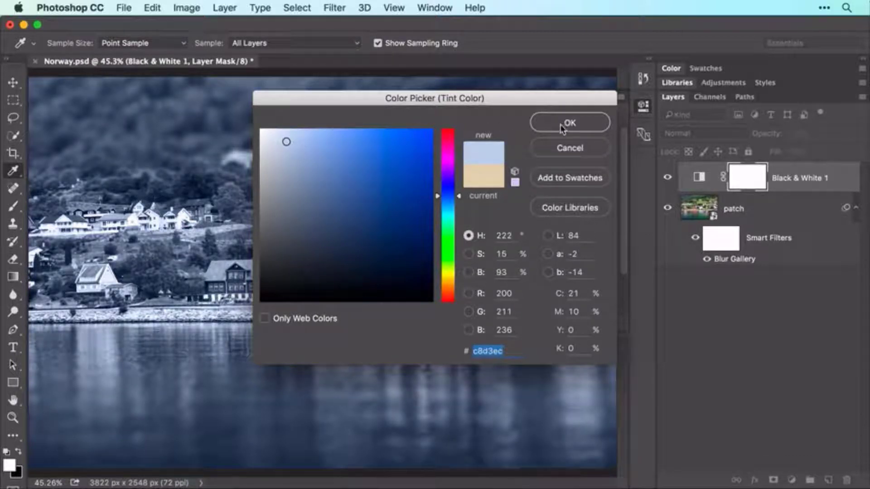
click(562, 128)
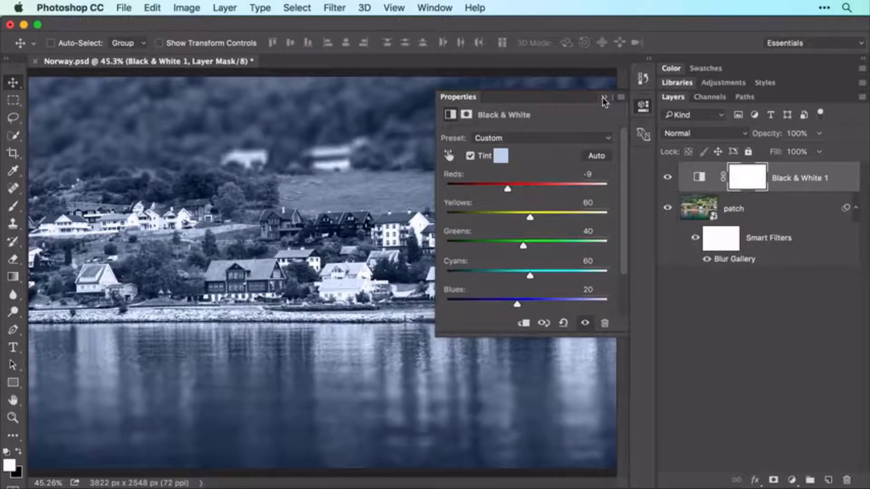
click(603, 97)
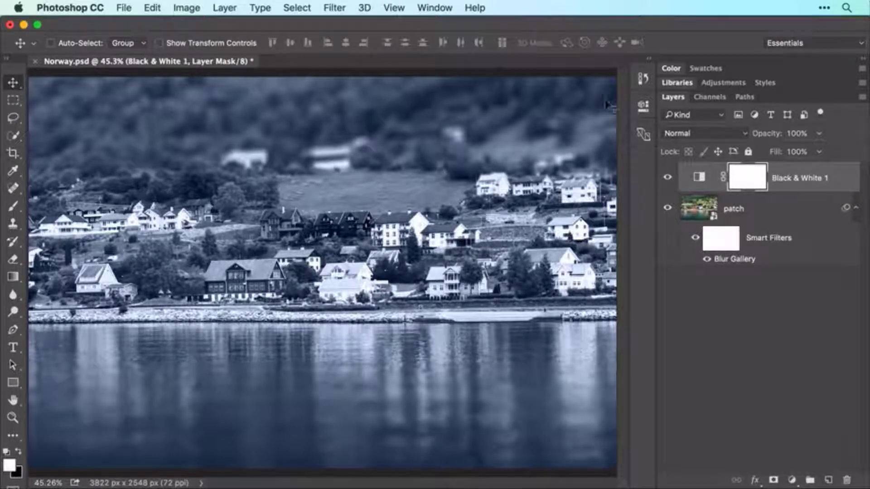
double_click(693, 176)
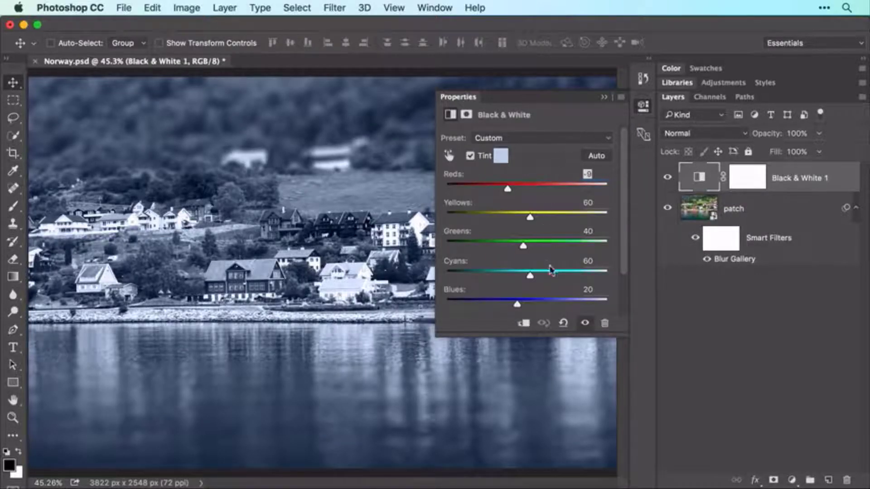
Step: Delete the Black & White adjustment layer and save the document
click(602, 96)
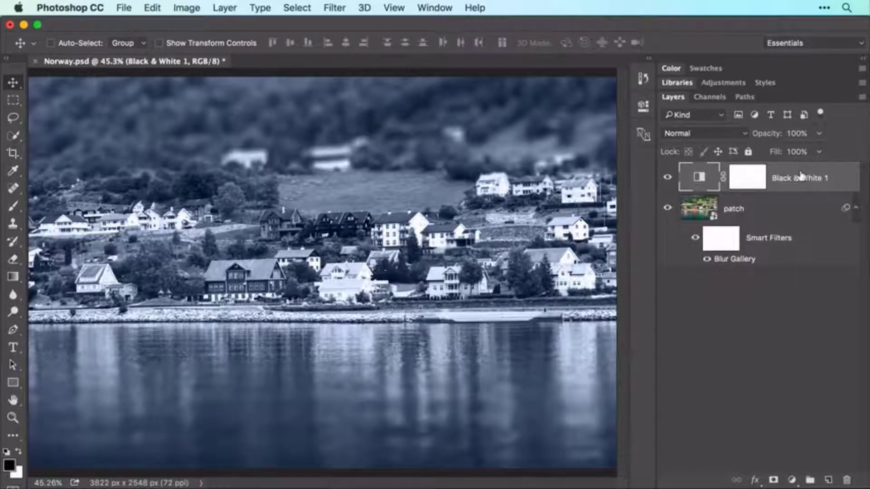
key(Delete)
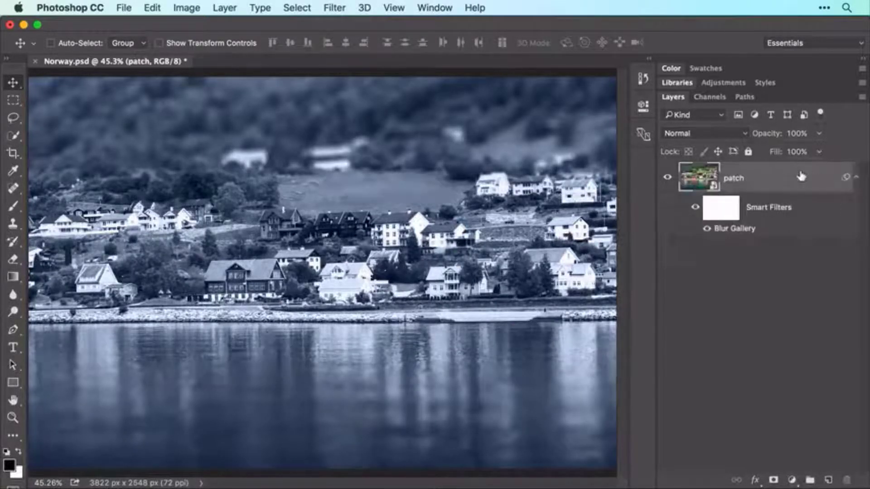
click(124, 8)
click(128, 135)
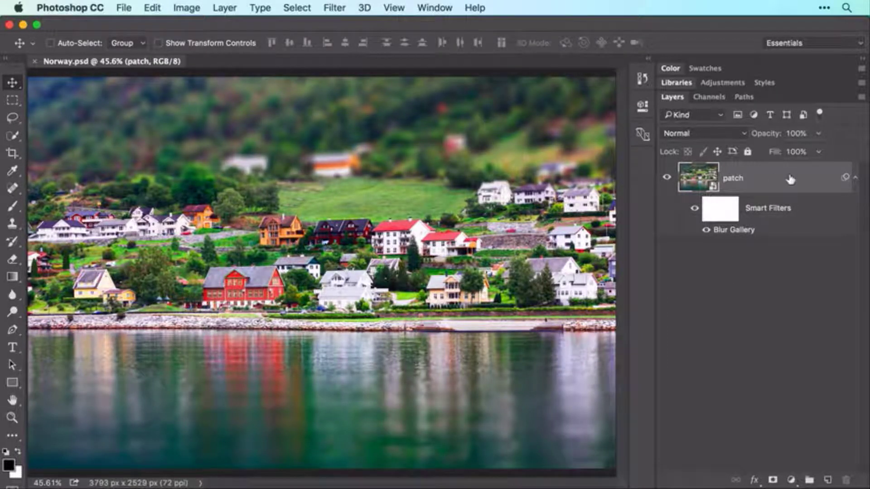
Step: Open the Smart Sharpen filter on the patch smart object and enlarge its preview, centering it on the red waterfront house
click(335, 8)
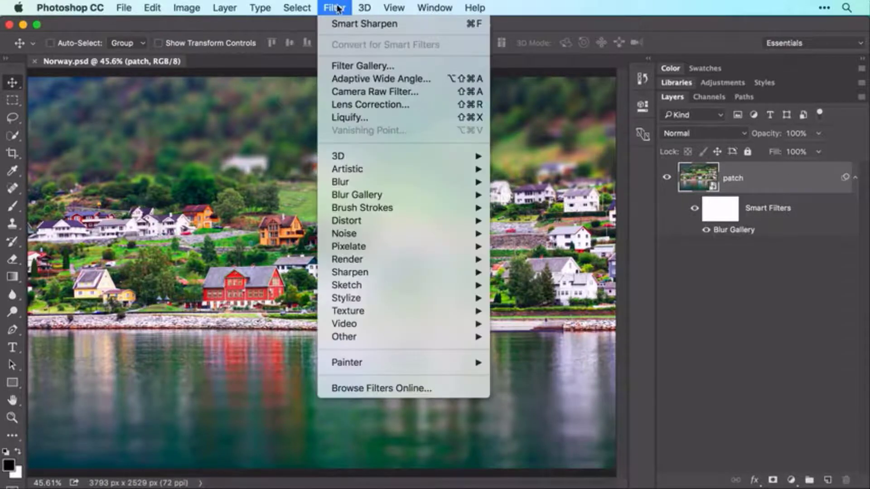
mouse_move(435, 272)
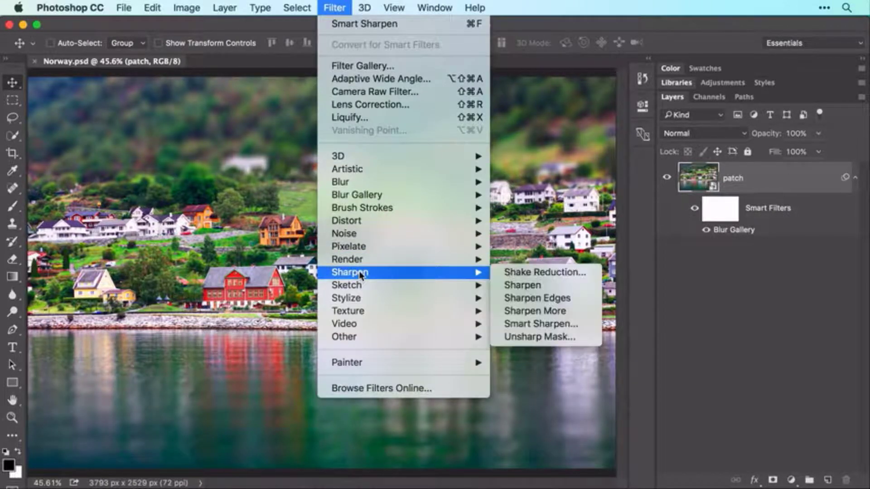
click(551, 325)
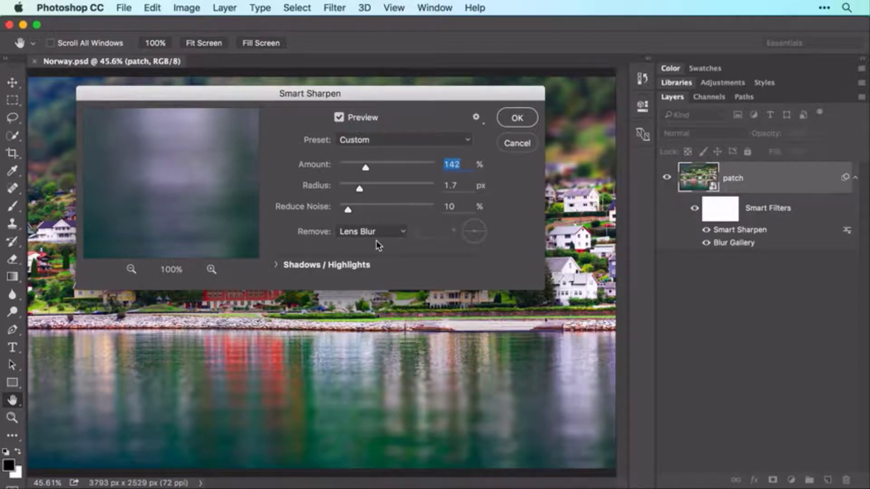
drag(543, 292, 595, 425)
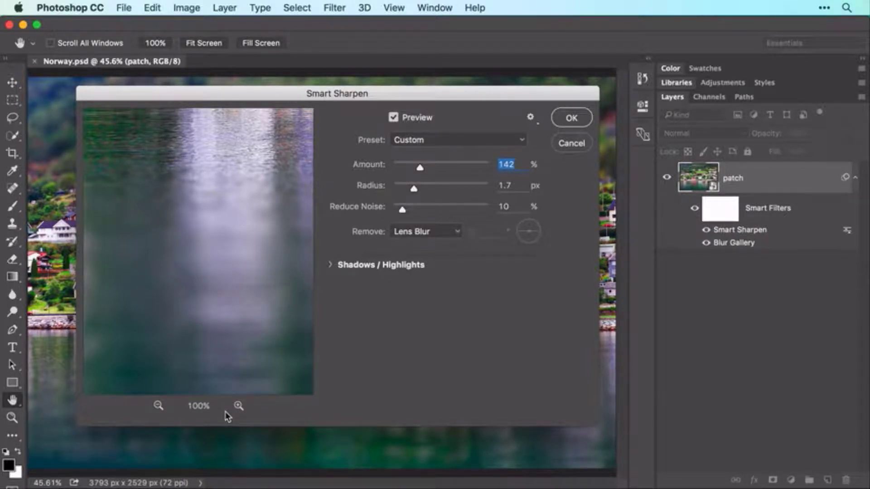
drag(114, 163, 243, 322)
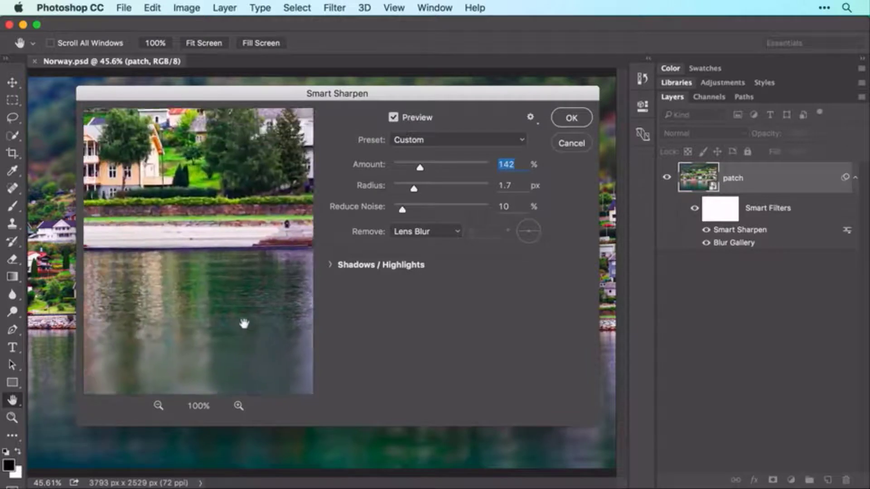
drag(106, 165, 219, 272)
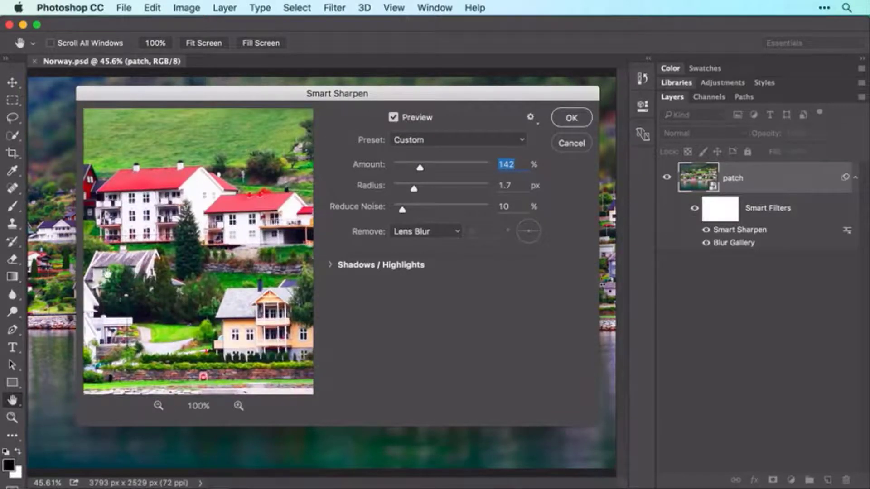
drag(231, 224, 250, 223)
drag(122, 238, 259, 254)
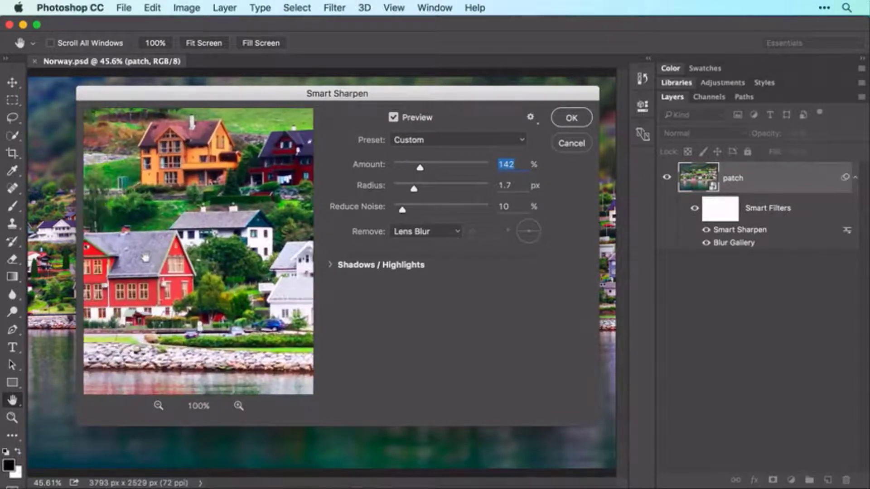
drag(163, 248, 246, 230)
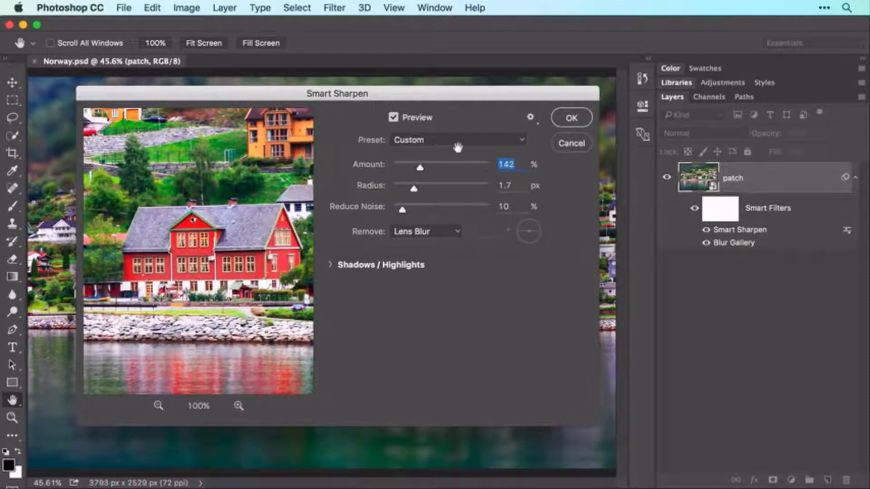
Step: Reset Smart Sharpen to the Default preset, set Radius to 1.8 px and Amount to 138%, and apply the filter
click(521, 138)
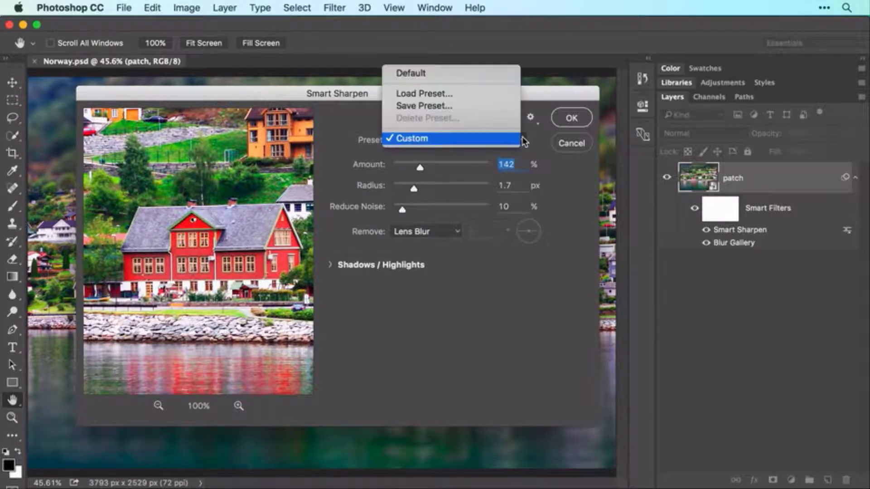
click(459, 74)
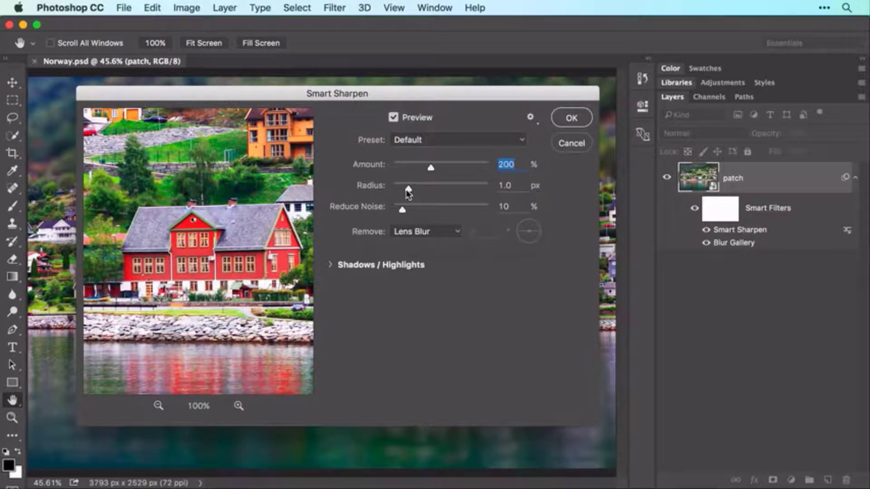
drag(408, 193, 432, 193)
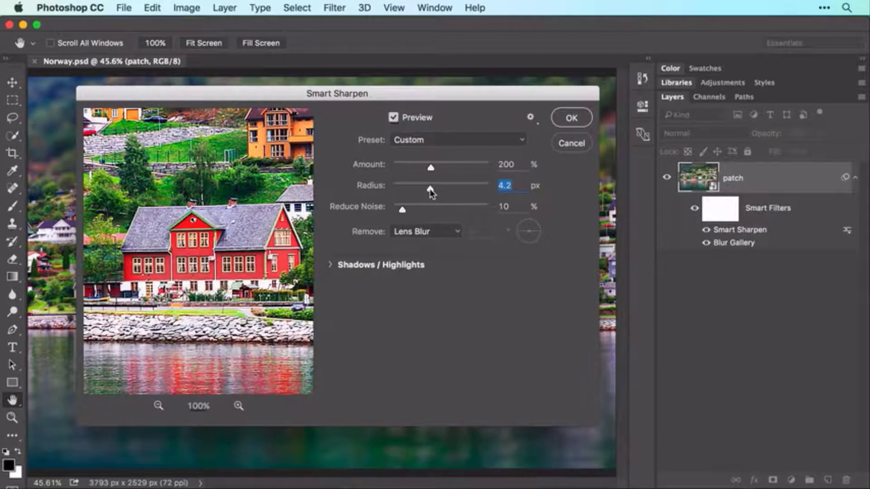
drag(431, 193, 414, 190)
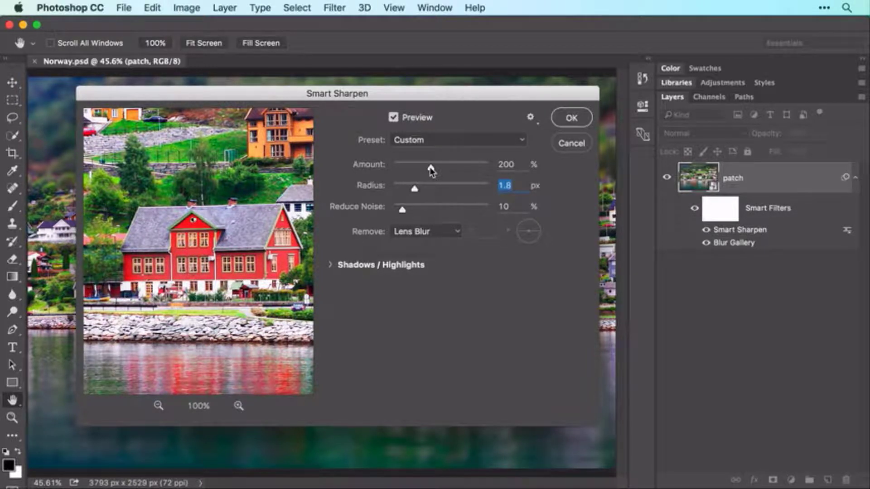
drag(432, 170, 421, 171)
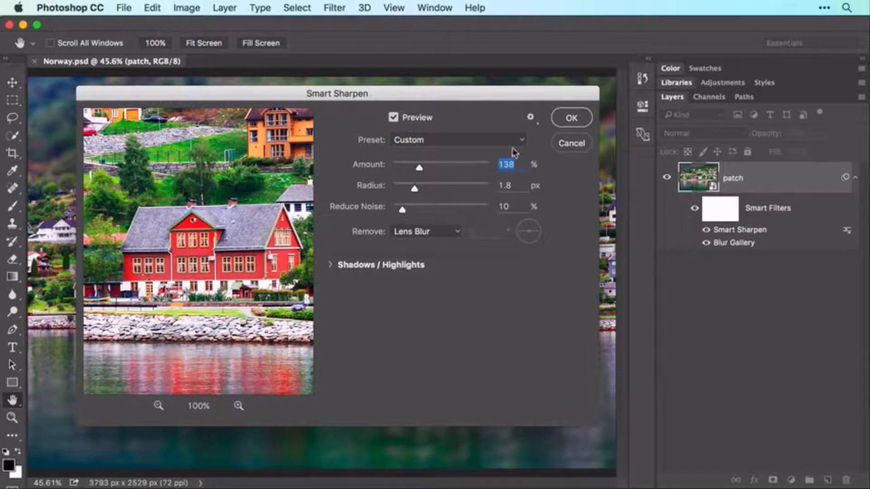
click(569, 120)
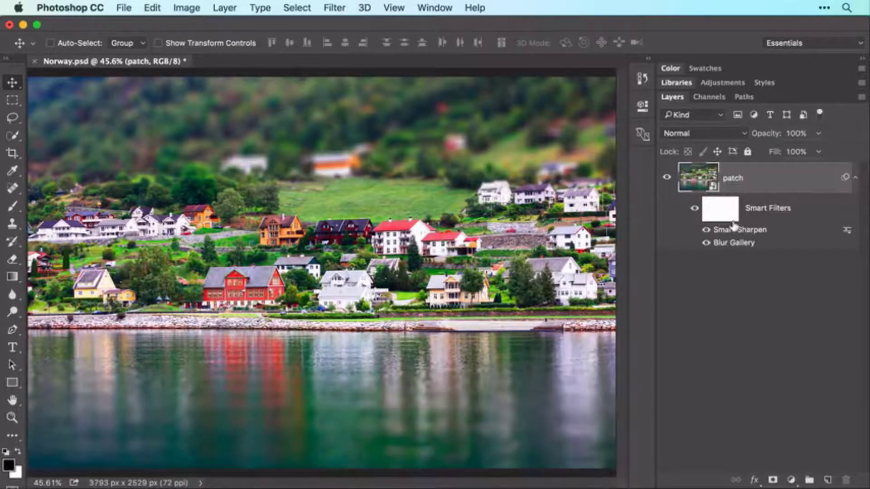
Step: Save the document as Norway.psd in Photoshop format with Layers kept, replacing the existing file
drag(734, 229, 840, 472)
click(124, 8)
click(135, 149)
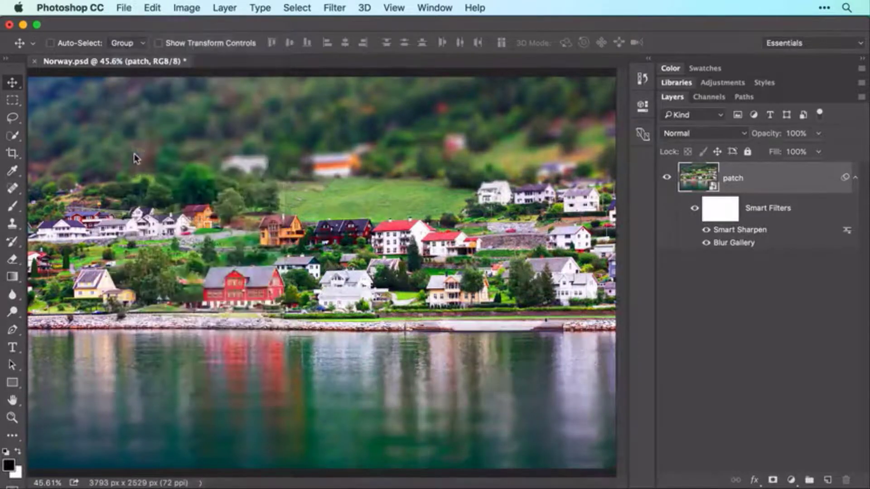
click(406, 333)
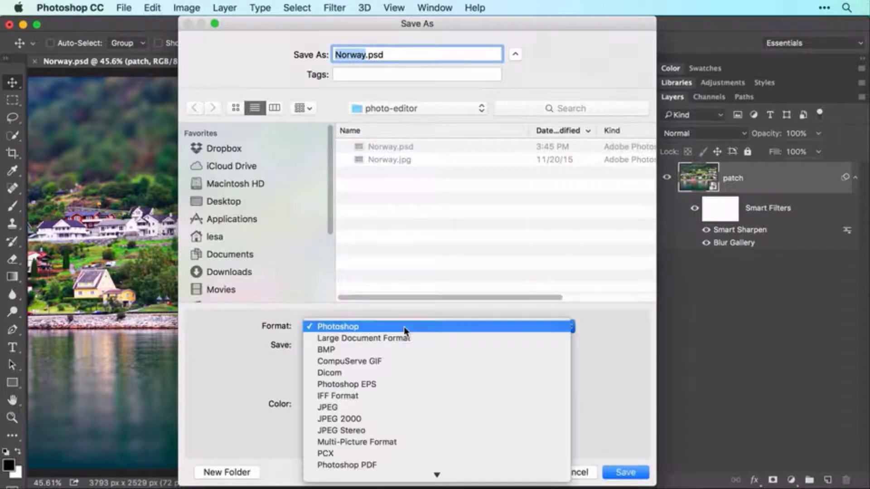
click(403, 327)
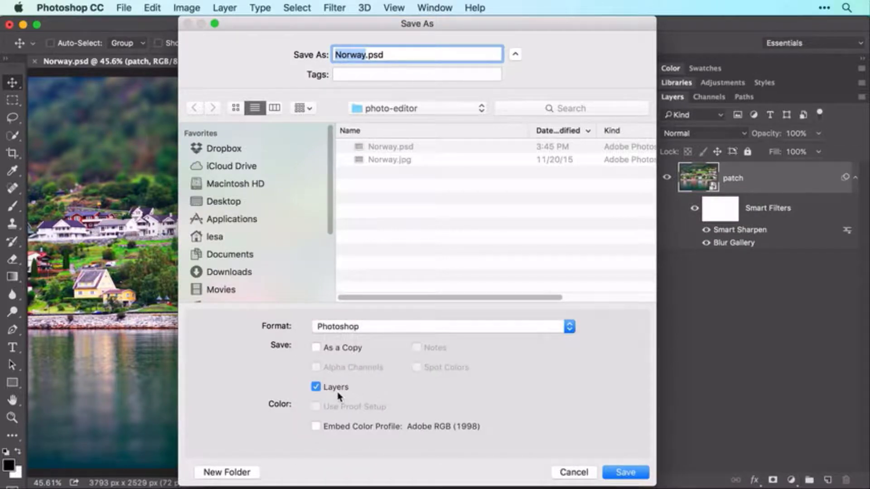
click(614, 472)
click(502, 114)
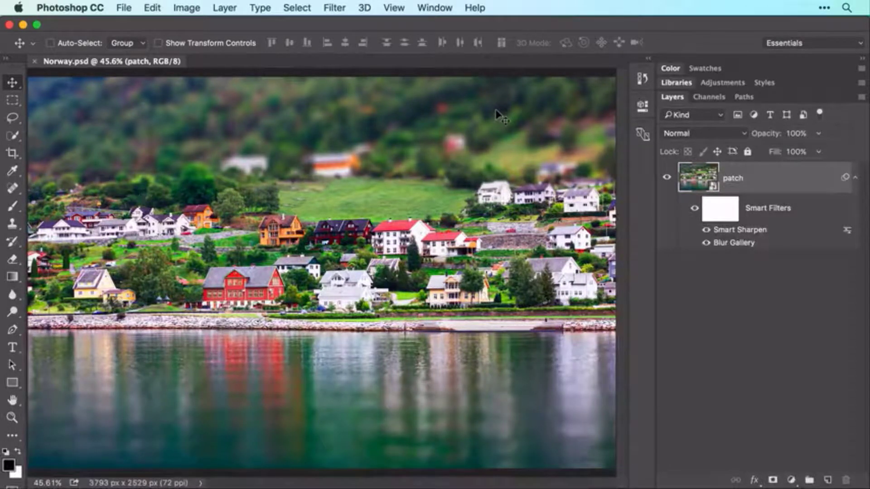
Step: Save a JPEG copy in the photo-editor folder, adding "edited" after Norway in the file name
click(124, 7)
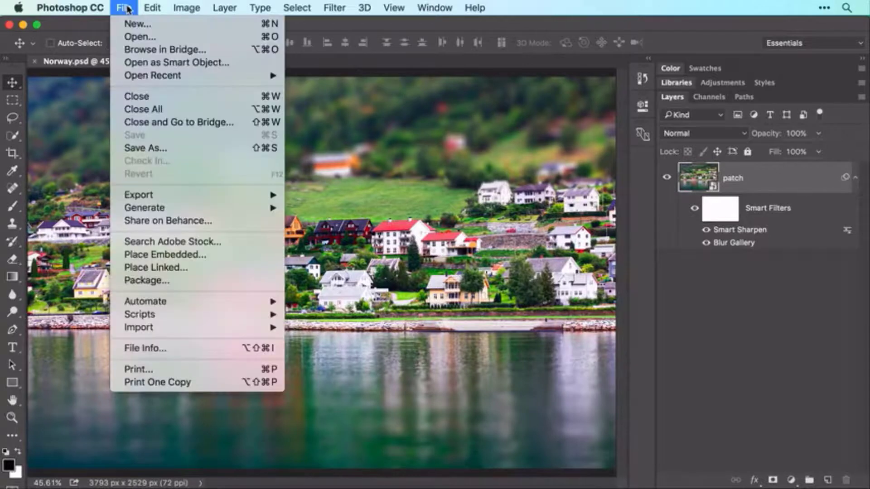
click(140, 148)
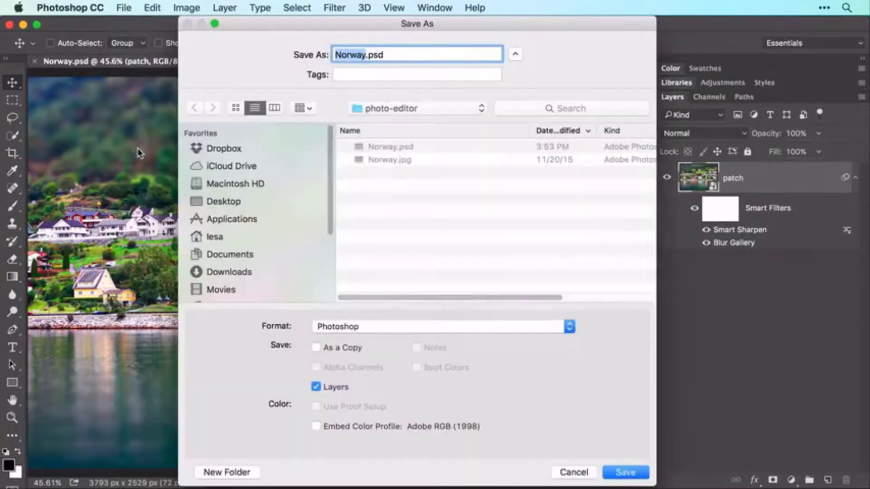
click(445, 326)
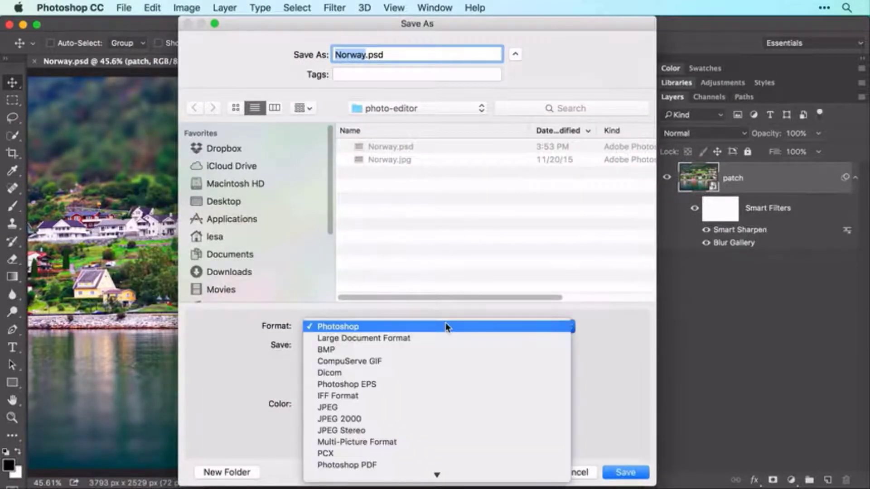
click(423, 406)
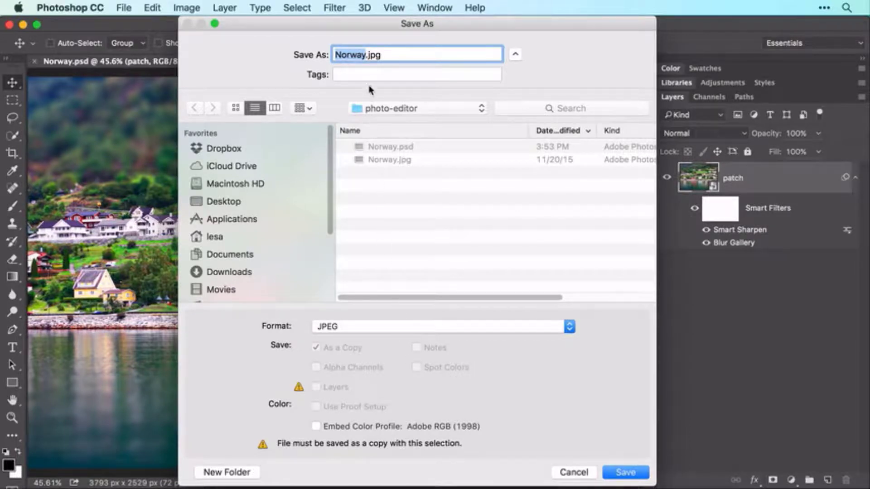
click(365, 55)
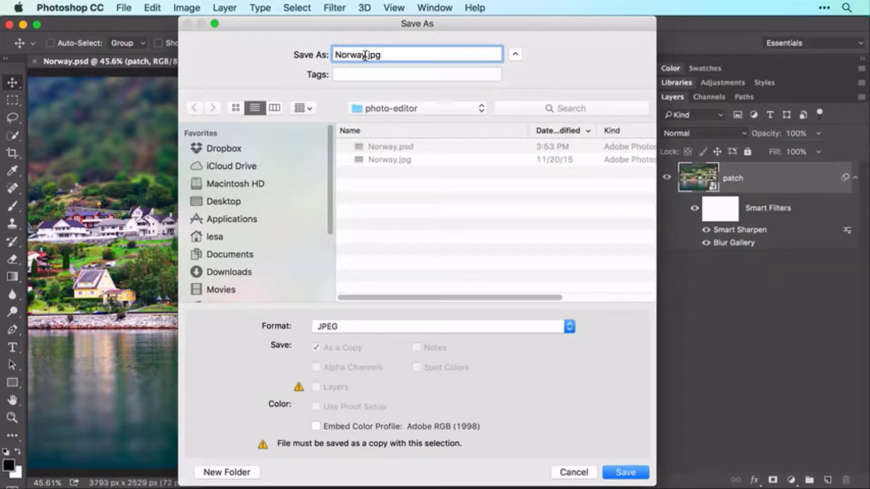
text(edited)
click(626, 472)
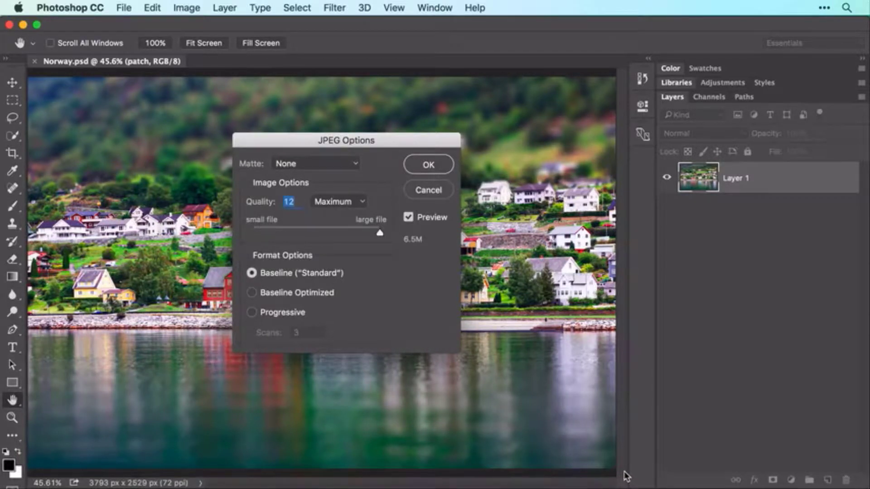
Step: Try Medium quality for the JPEG copy and set the quality back to 12
click(355, 203)
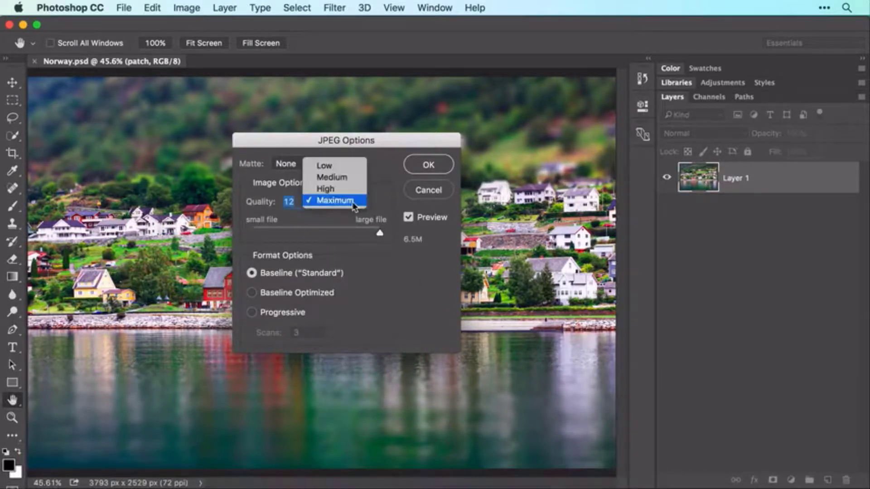
click(352, 178)
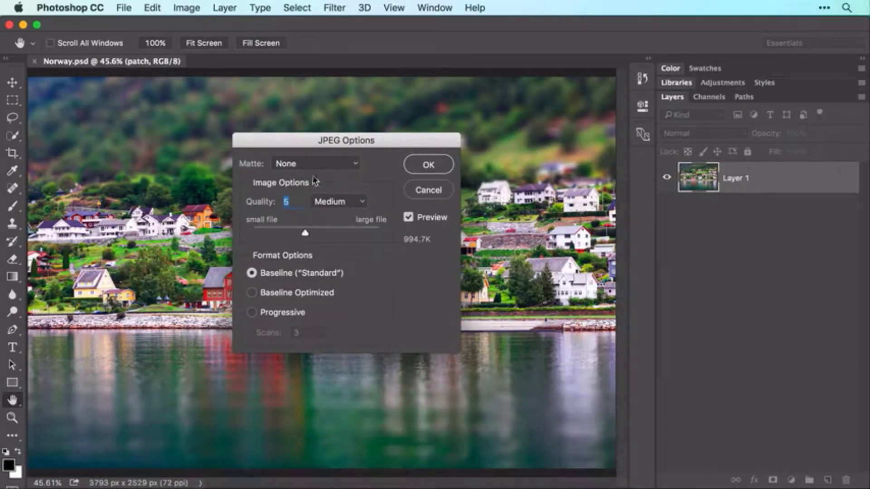
click(287, 202)
key(BackSpace)
text(12)
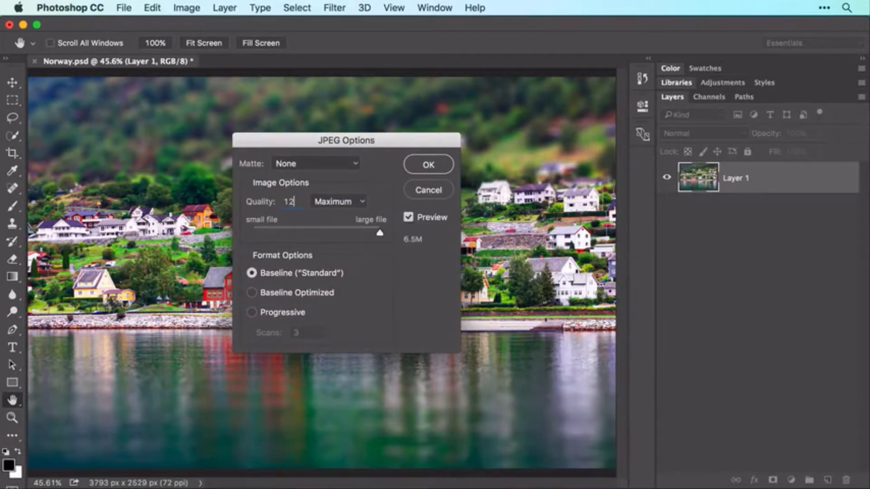
Step: Set the JPEG quality to Medium and finish saving the copy with the Baseline ("Standard") format option
click(341, 204)
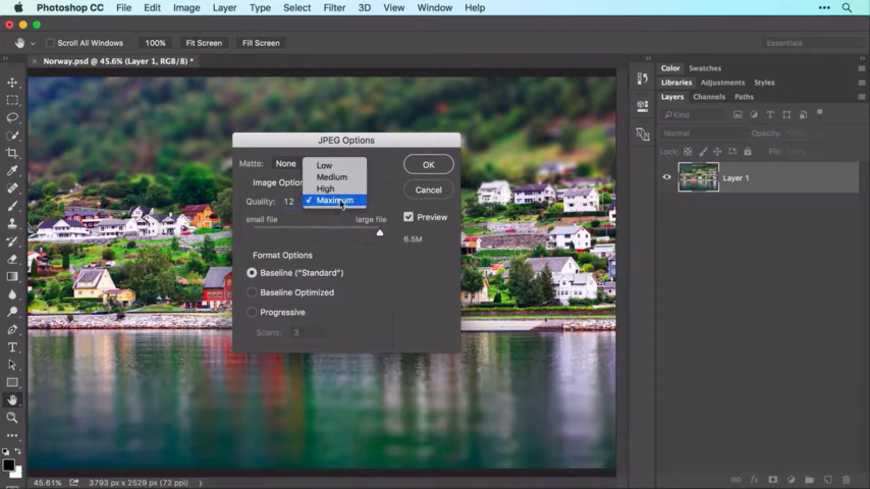
click(341, 177)
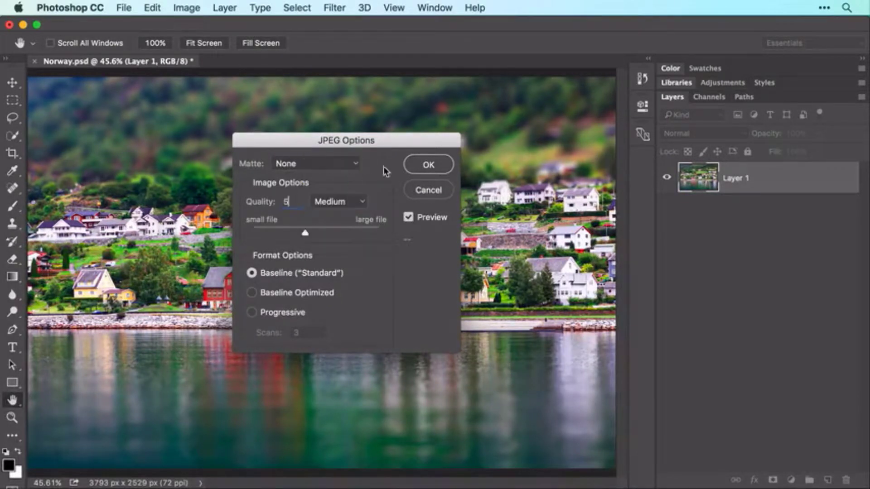
click(429, 165)
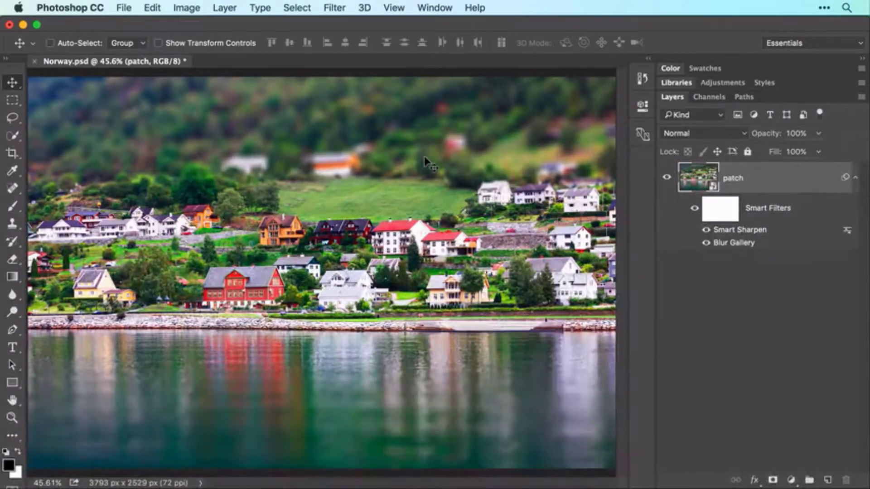
Step: Switch from Photoshop to another open application
key(super+Tab)
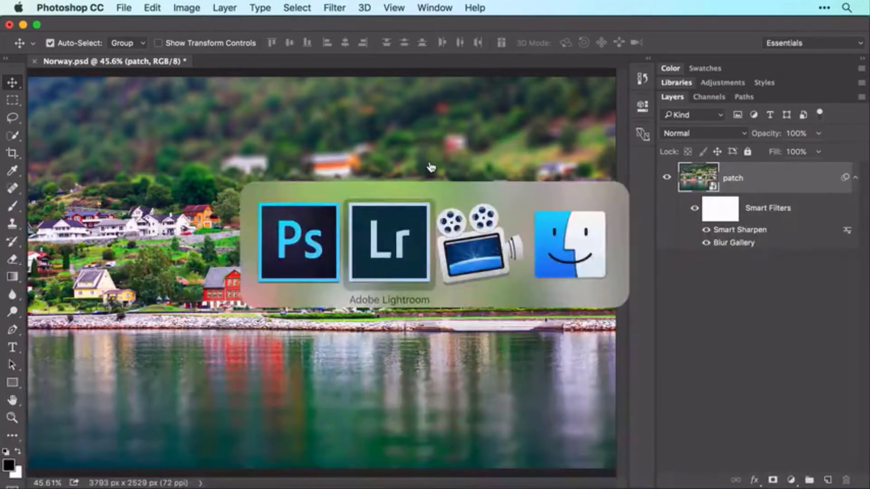